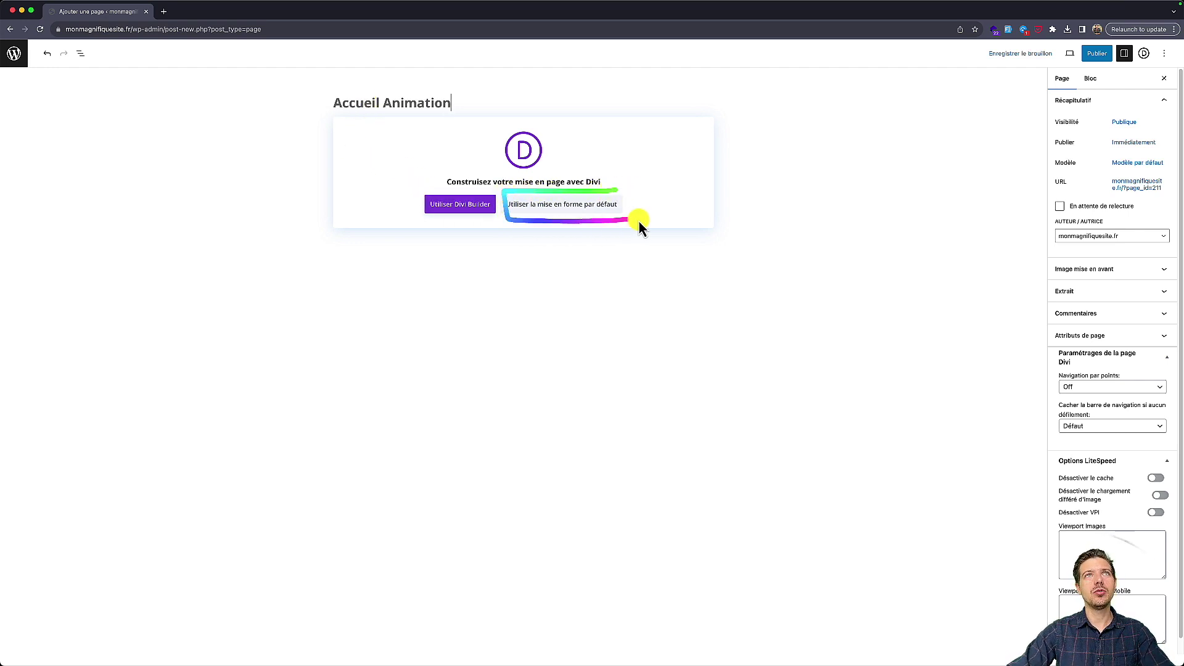
- Start building the Accueil Animation page with Divi Builder and choose to begin from a premade layout
mouse_move(420, 192)
mouse_down()
mouse_move(469, 220)
mouse_move(501, 209)
mouse_up()
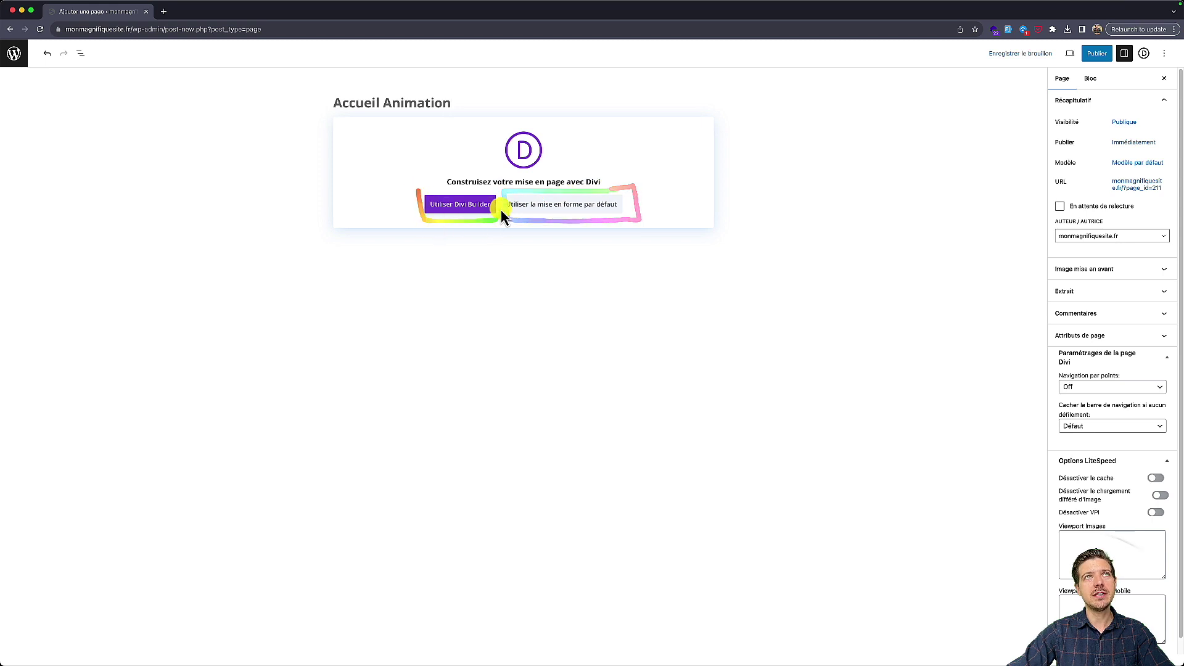
click(455, 207)
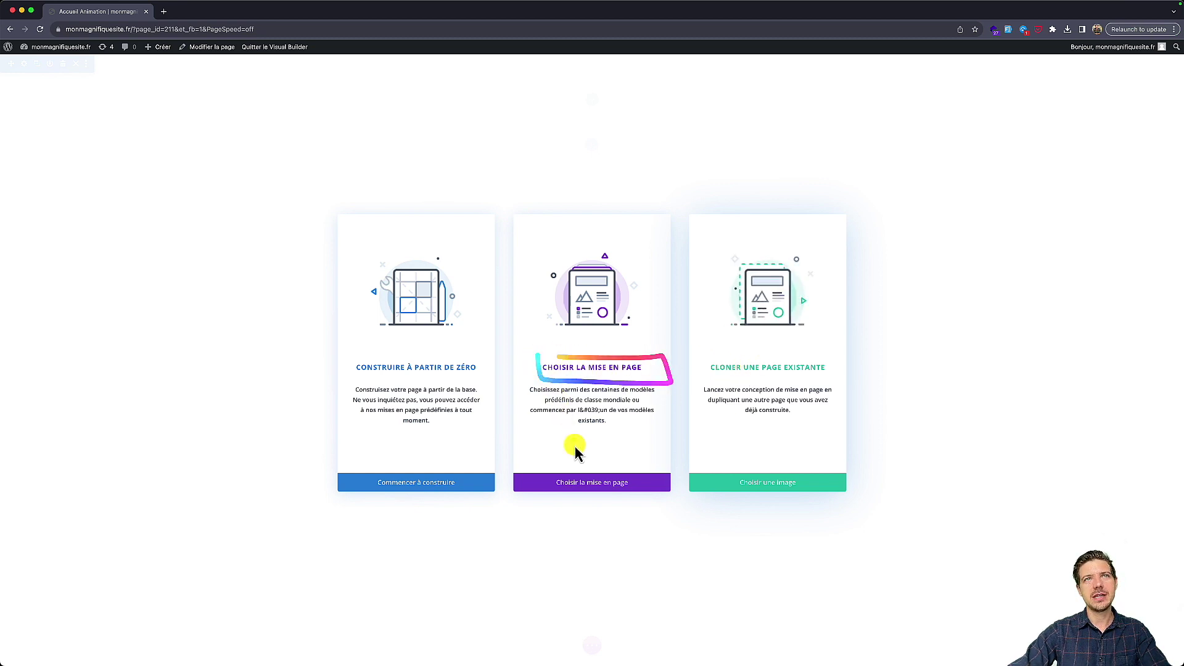
click(591, 483)
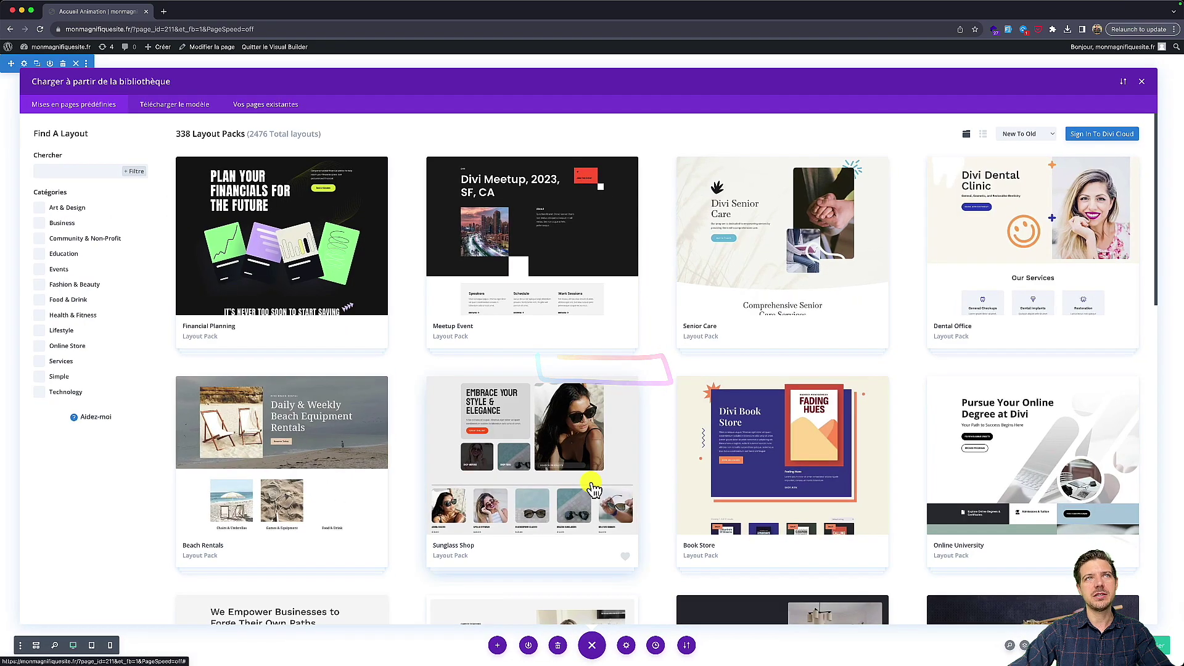
- Browse the premade layout packs and open the Acai Bowl pack
scroll(348, 320, down, 15)
scroll(352, 318, down, 15)
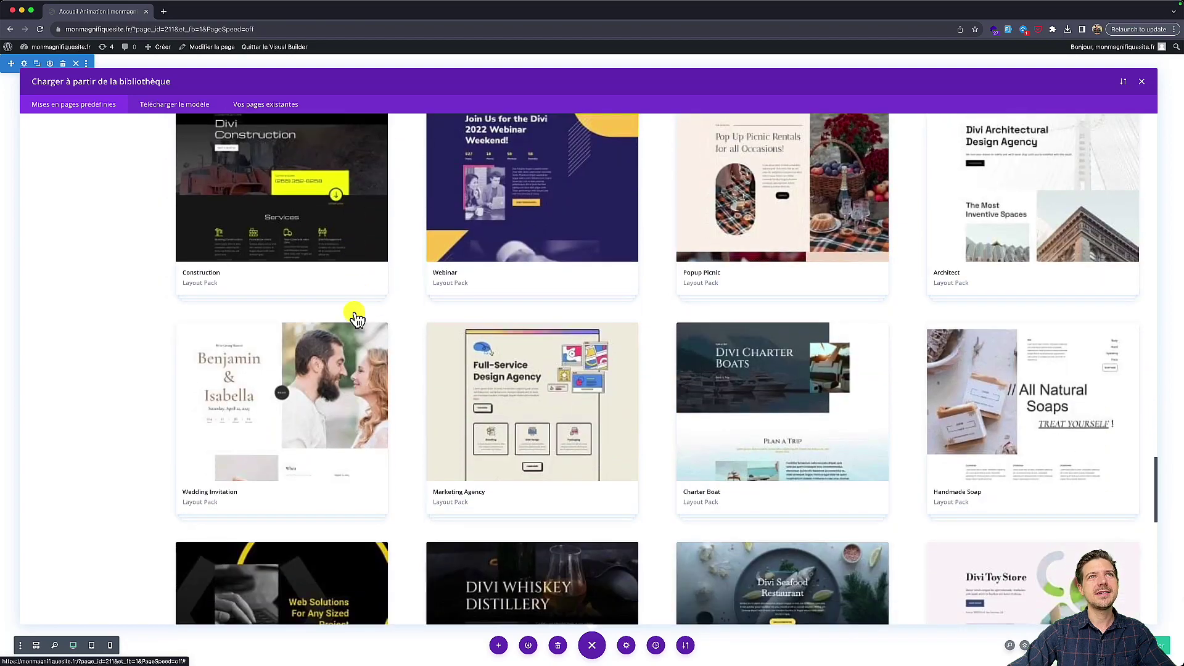
scroll(356, 318, down, 15)
scroll(388, 330, down, 5)
scroll(507, 329, down, 3)
scroll(507, 328, down, 12)
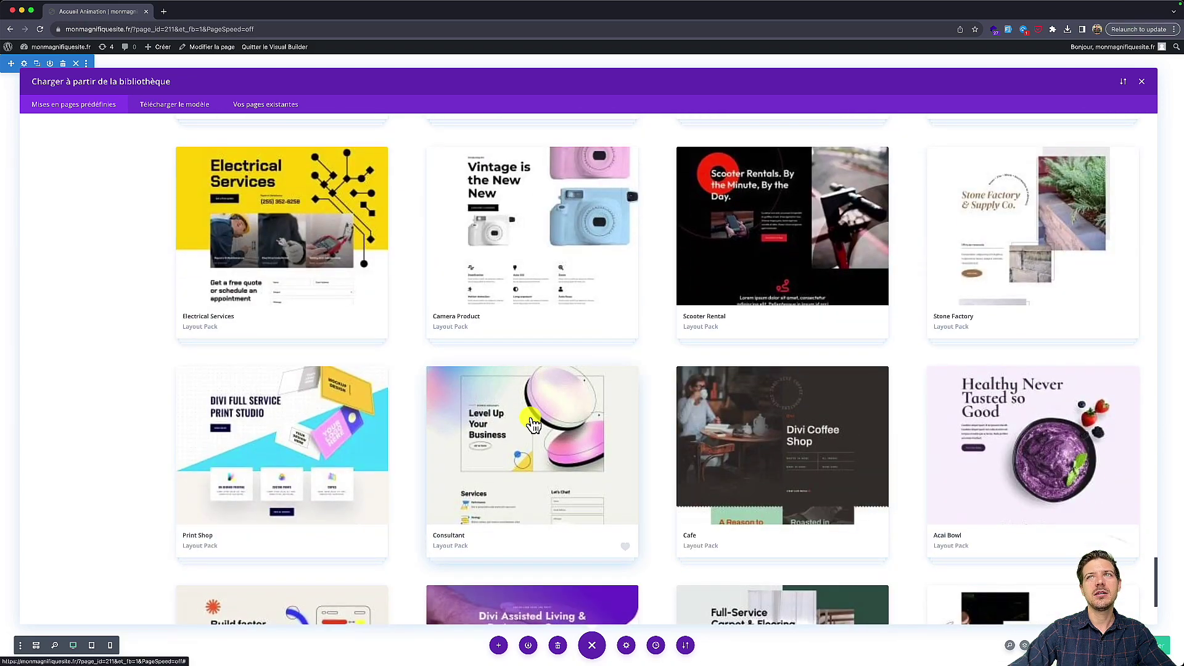
click(1031, 431)
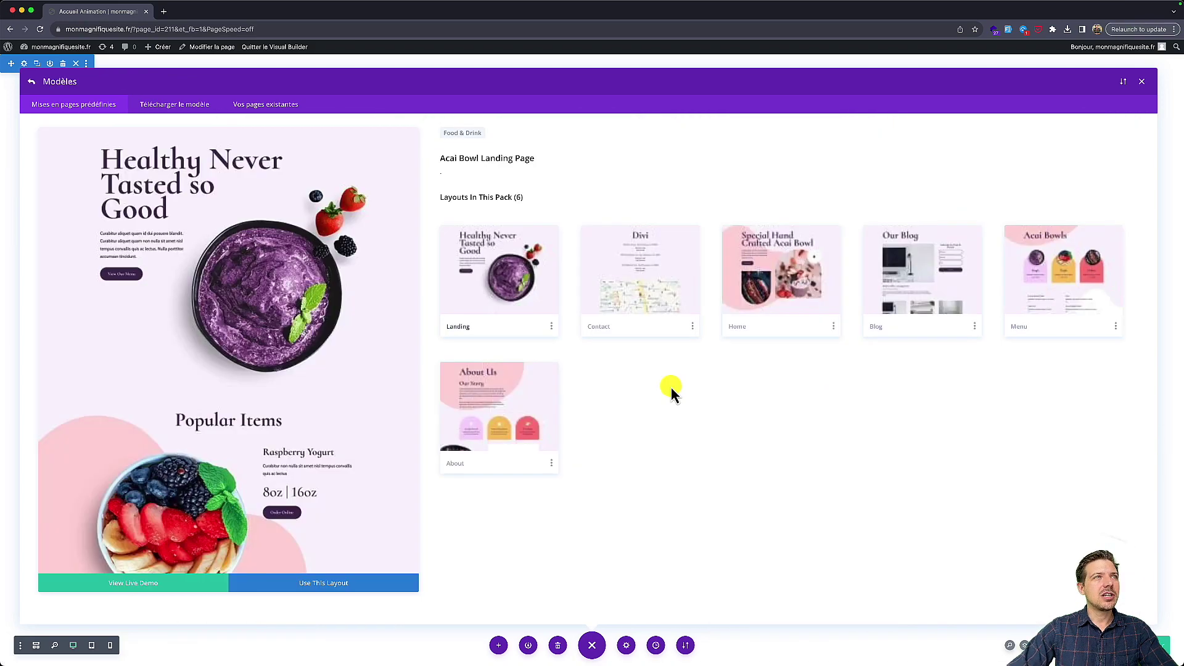
- Preview the layouts in the Acai Bowl pack and apply its Landing layout to the page
scroll(313, 370, down, 15)
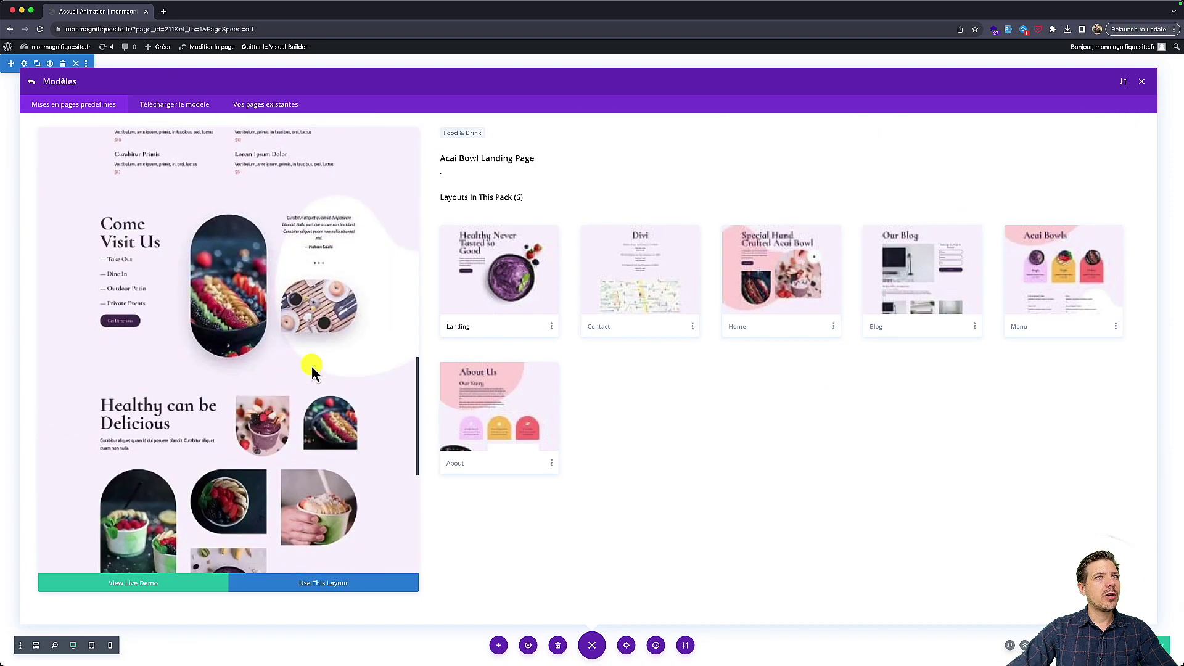
scroll(312, 370, down, 5)
scroll(312, 370, up, 5)
scroll(312, 370, down, 2)
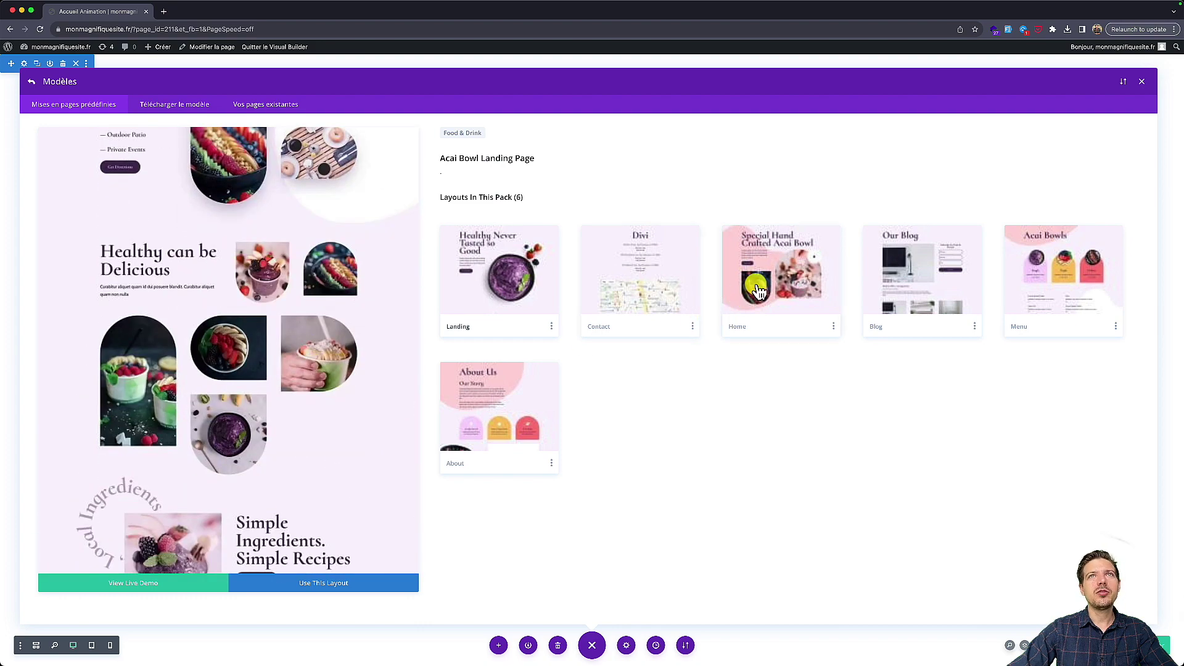
click(759, 293)
click(1081, 290)
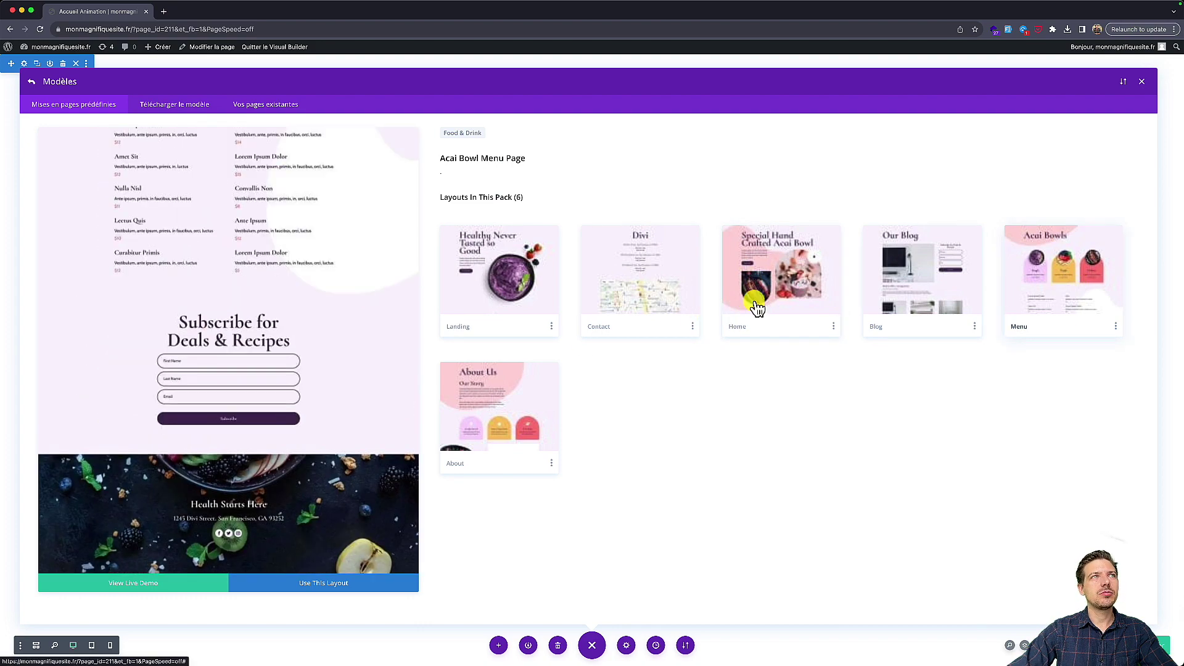
click(514, 280)
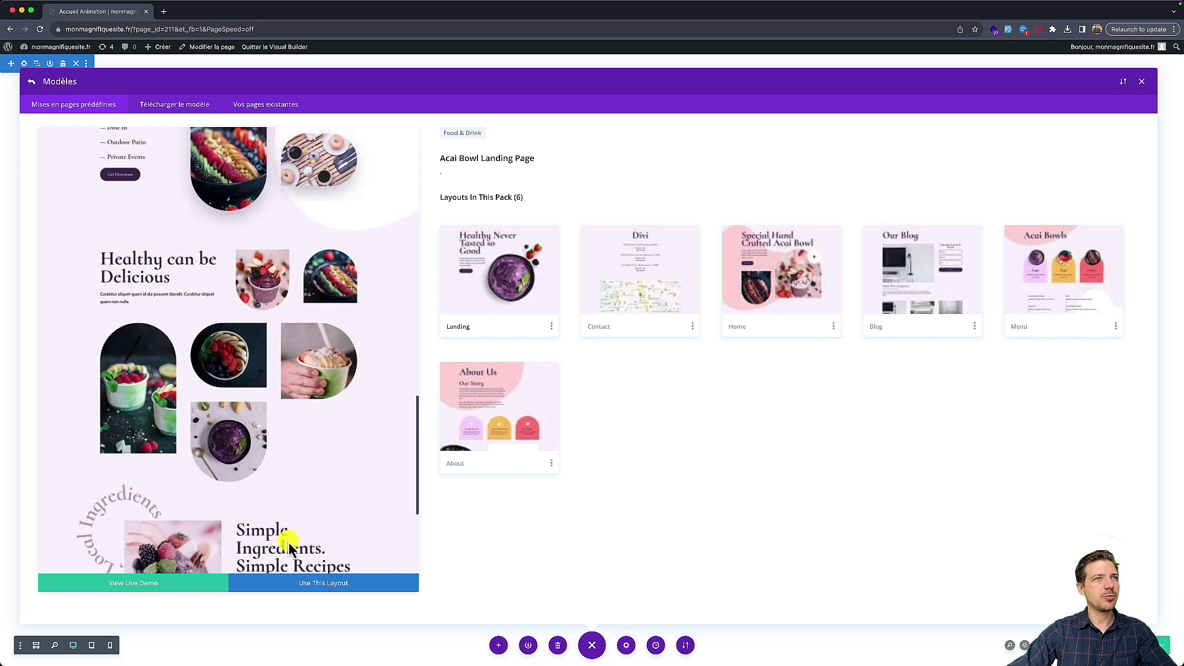
click(317, 586)
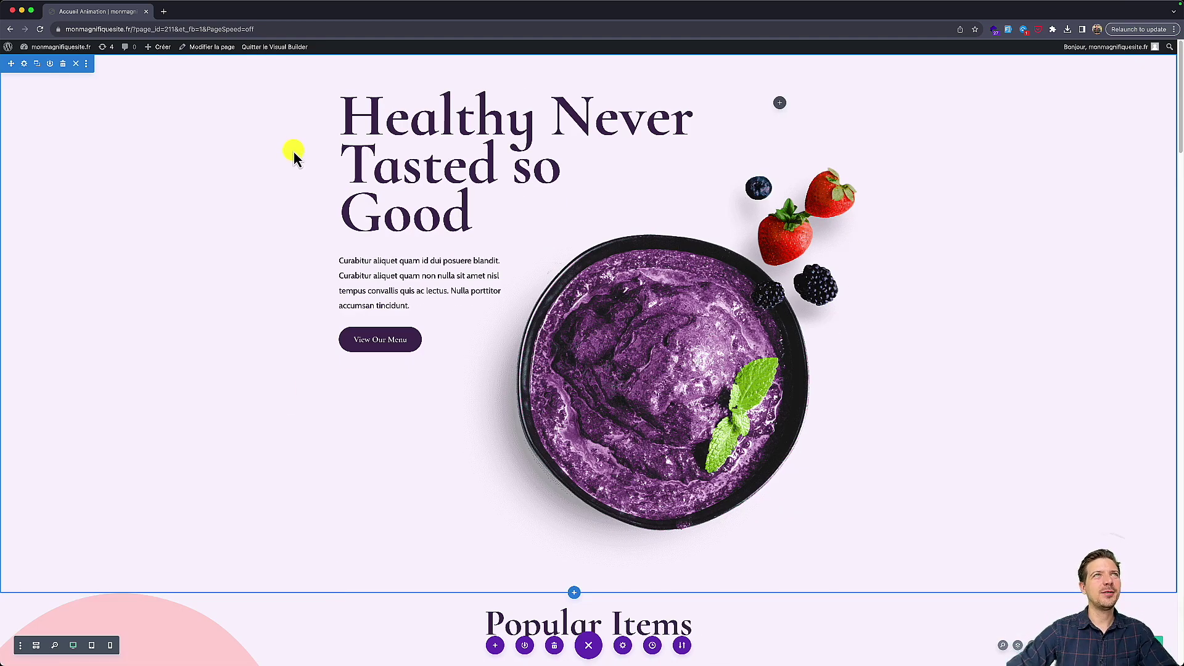
- Replace the hero heading text with "Ton texte"
scroll(576, 377, down, 7)
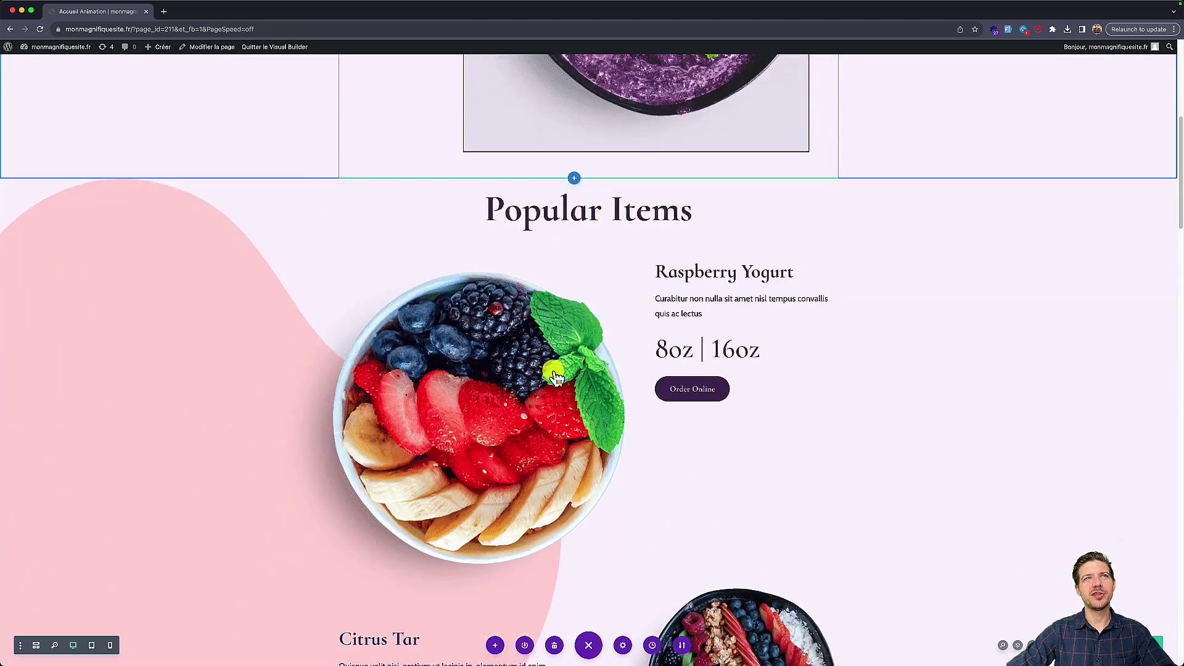
scroll(556, 378, up, 7)
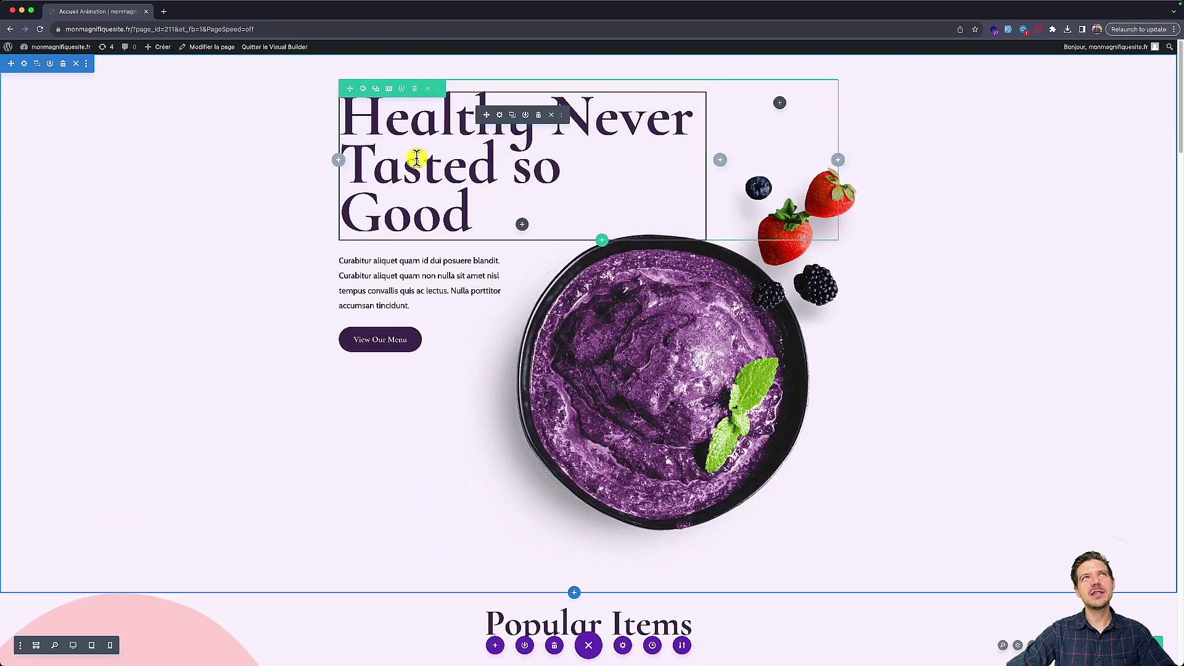
drag(484, 200, 356, 115)
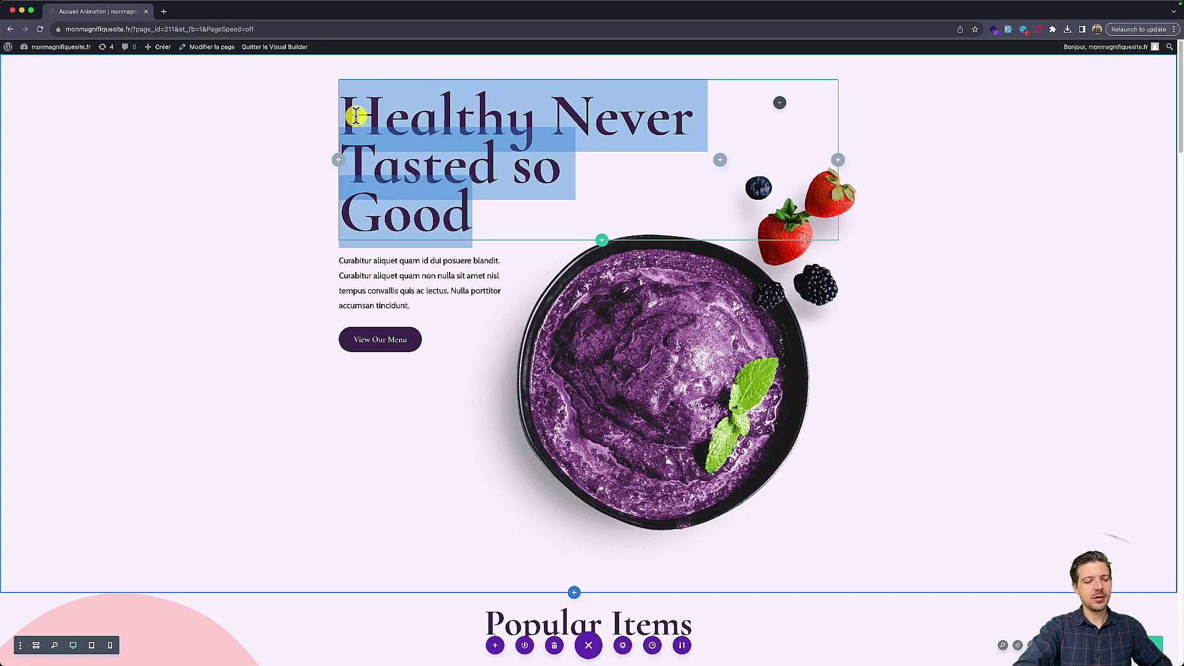
text(Ton texte)
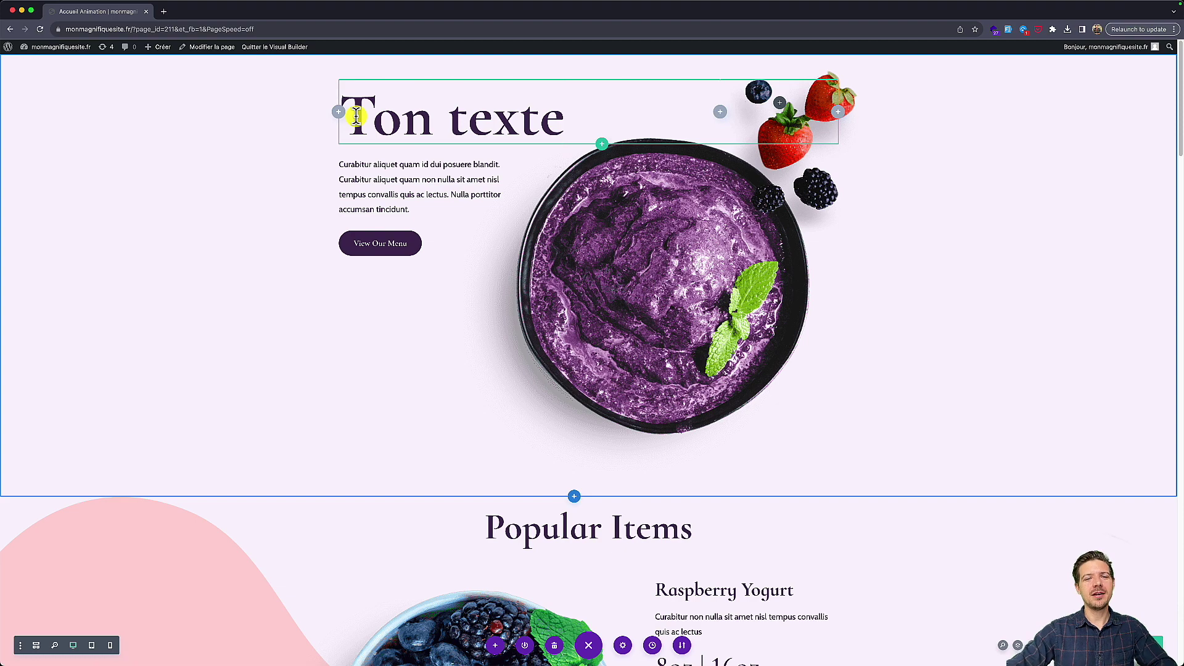
- Examine the imported page's sections down to the footer, including the rotating circular text and the Popular Items images
scroll(349, 160, down, 2)
scroll(484, 266, down, 3)
scroll(381, 312, down, 15)
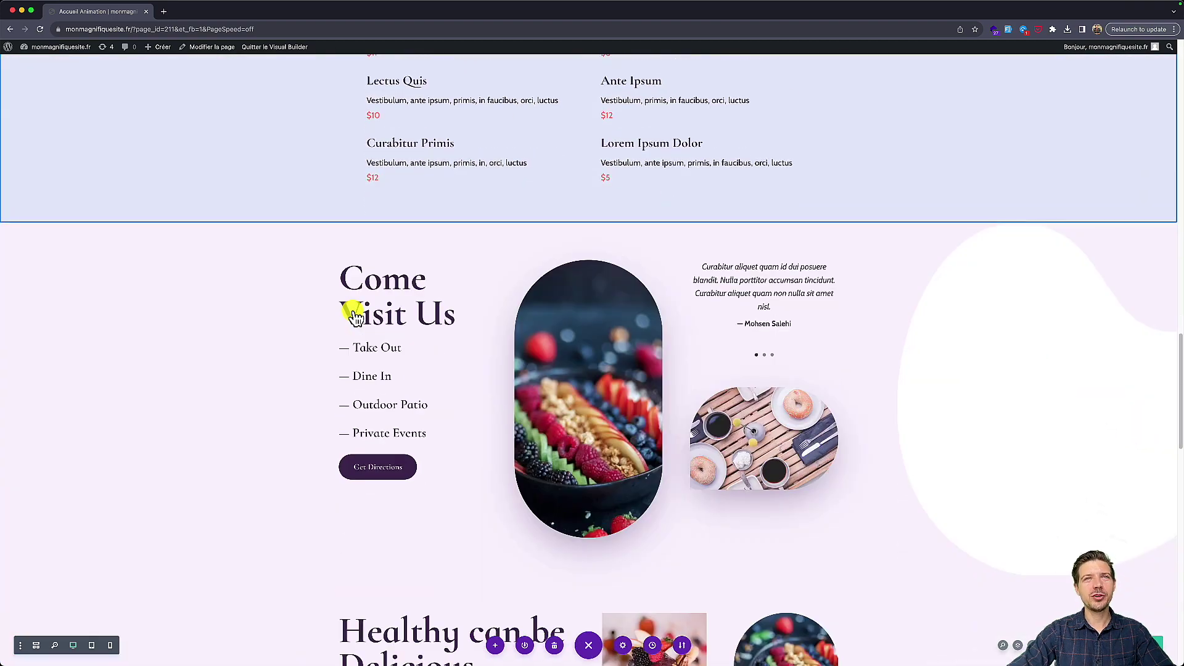
scroll(351, 312, down, 12)
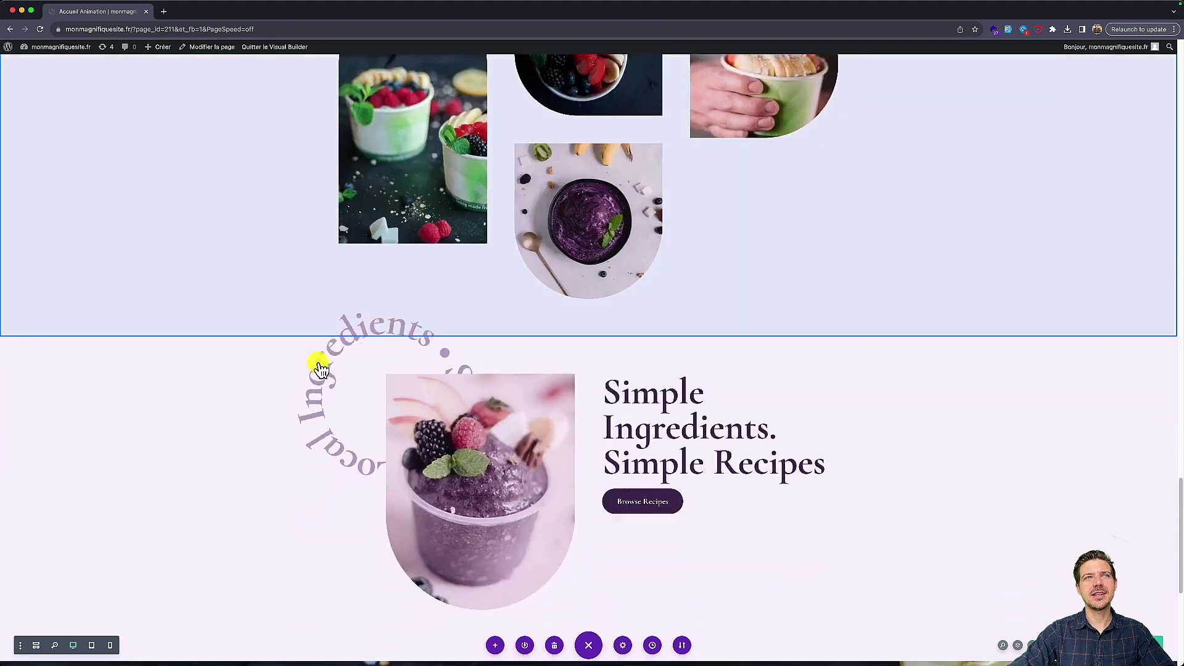
scroll(247, 367, up, 3)
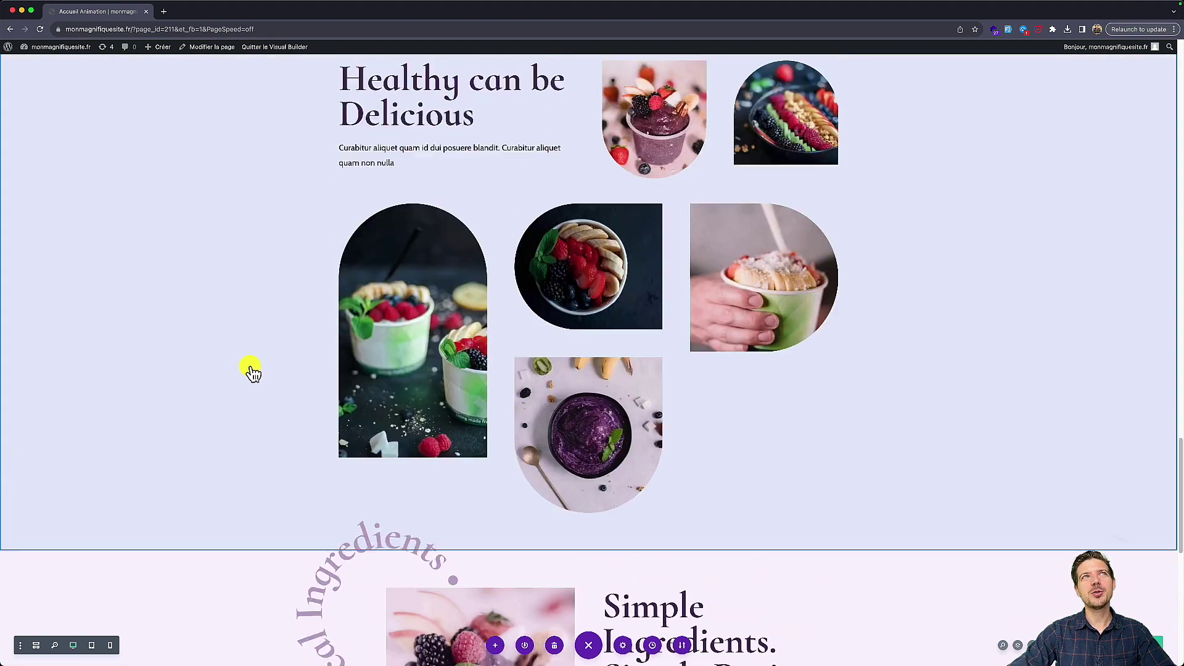
scroll(252, 370, down, 5)
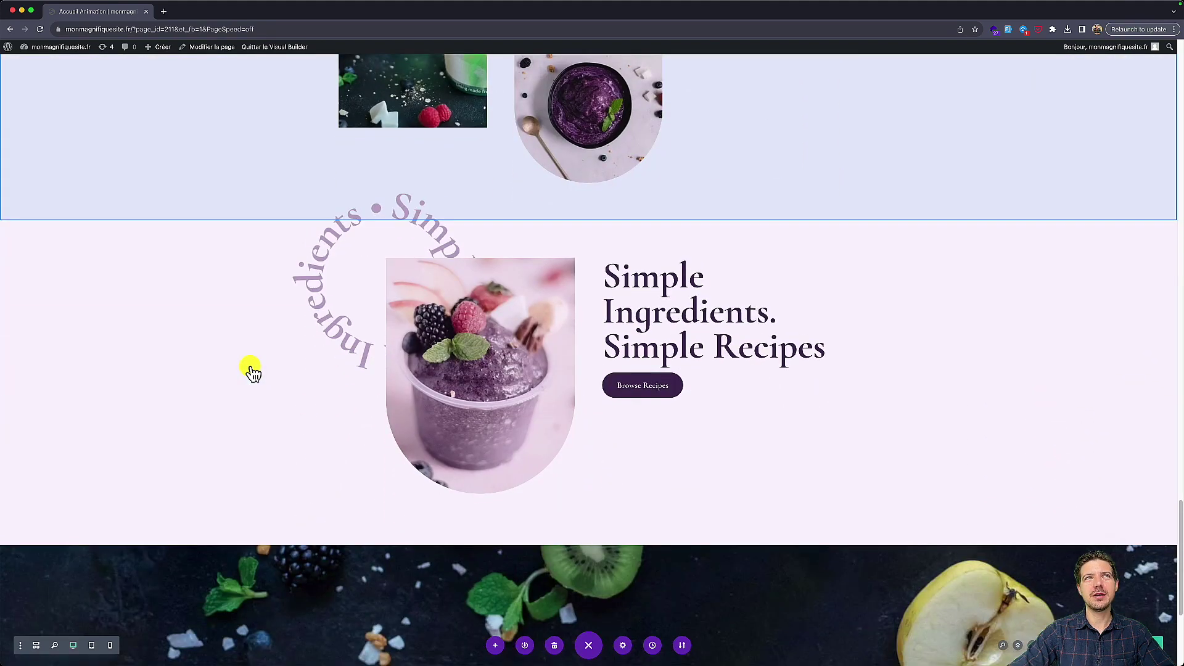
scroll(252, 372, up, 4)
scroll(252, 371, down, 5)
scroll(284, 257, down, 2)
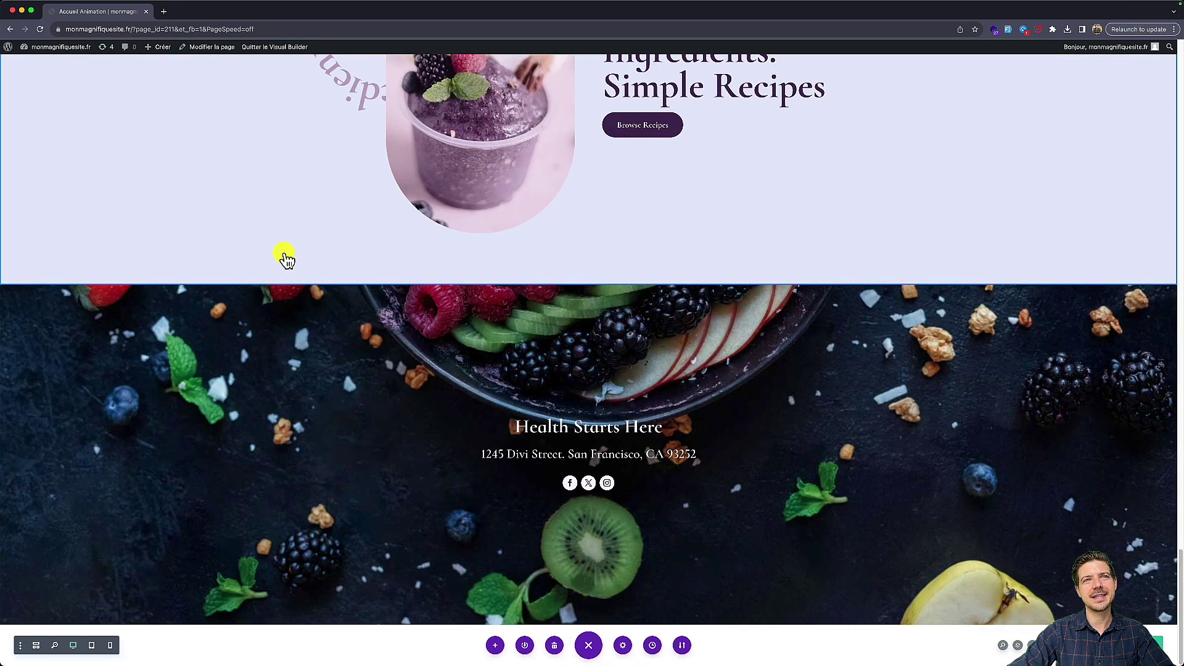
scroll(309, 373, up, 3)
scroll(310, 377, up, 15)
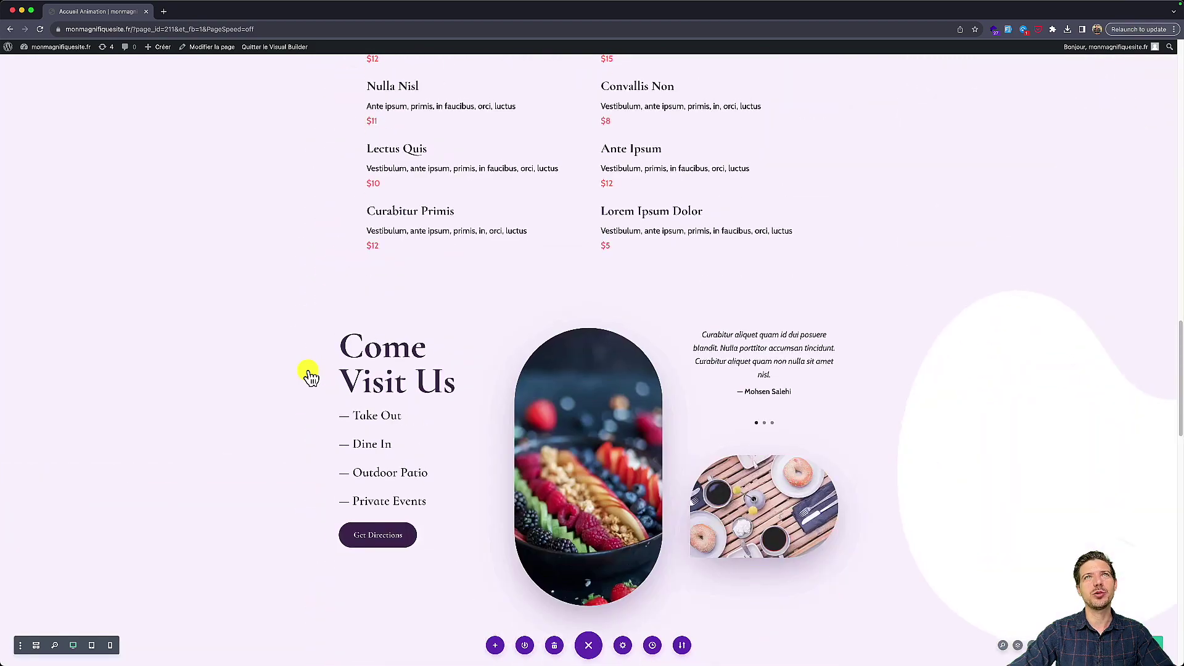
scroll(311, 376, up, 20)
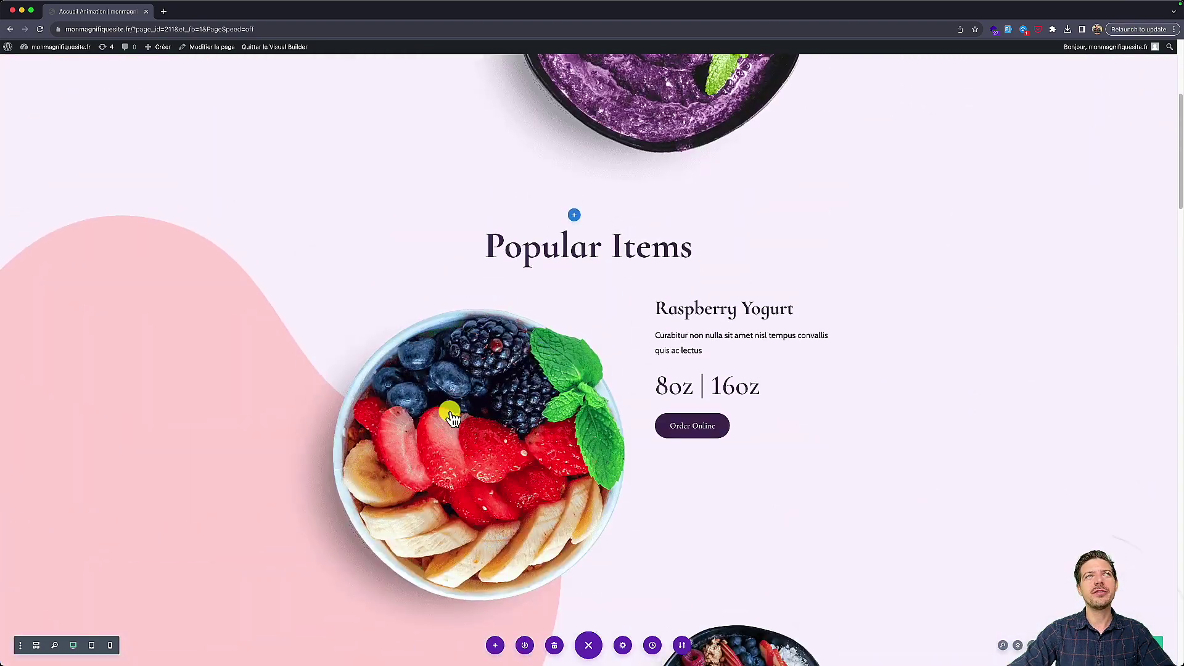
scroll(727, 510, down, 1)
scroll(727, 510, up, 5)
scroll(729, 512, down, 9)
scroll(728, 511, up, 1)
- Enable the Tournant scroll effect on the bowl image beside Citrus Tar and check its rotation on the page
mouse_move(738, 437)
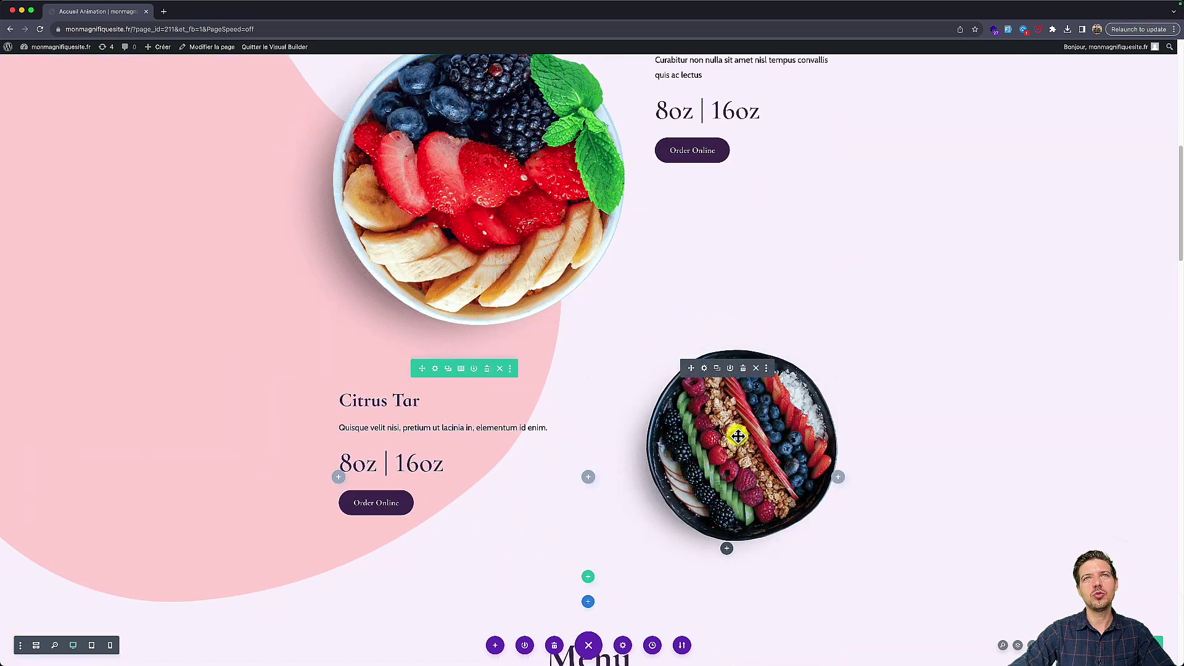
click(705, 369)
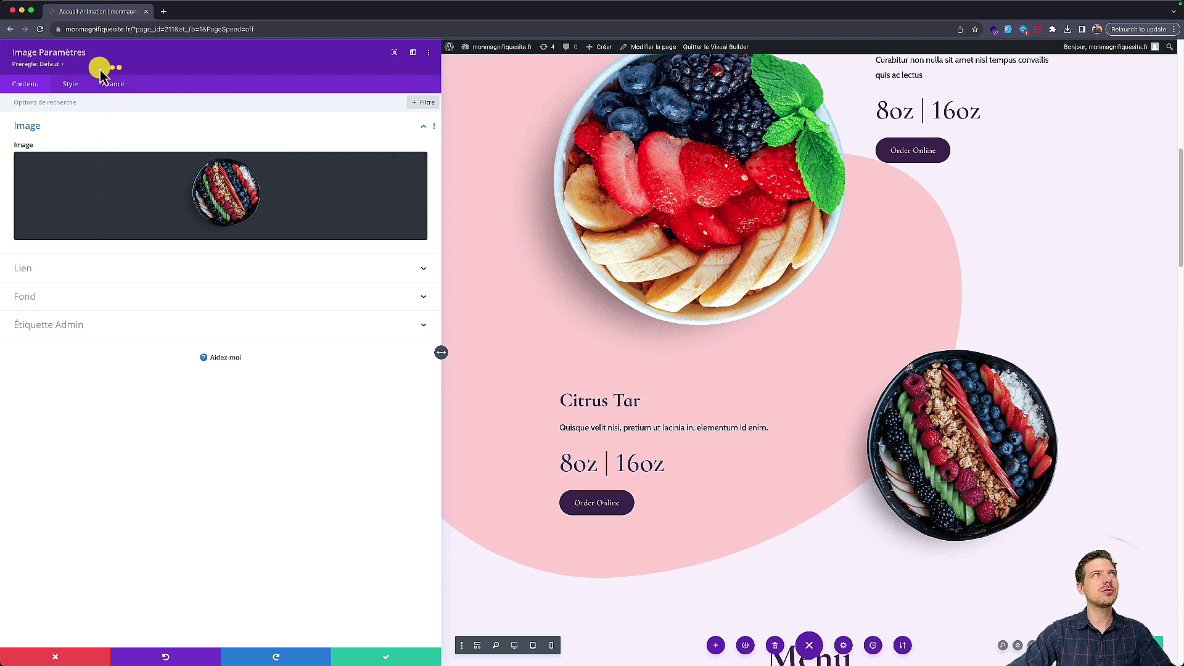
click(111, 87)
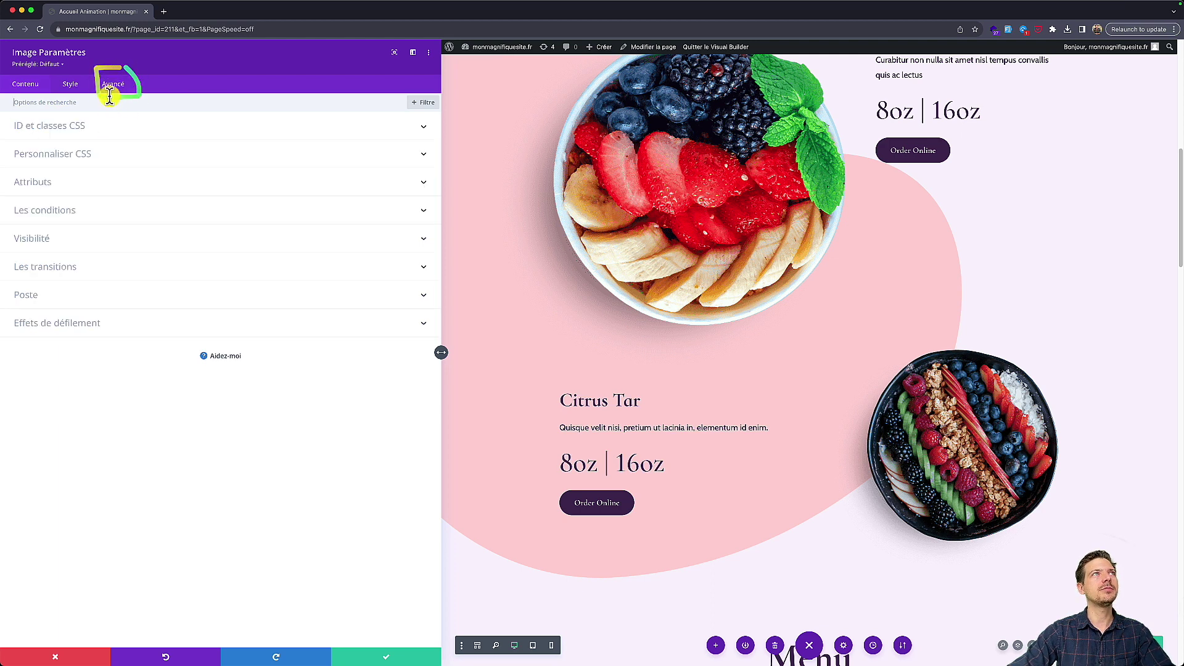
click(54, 332)
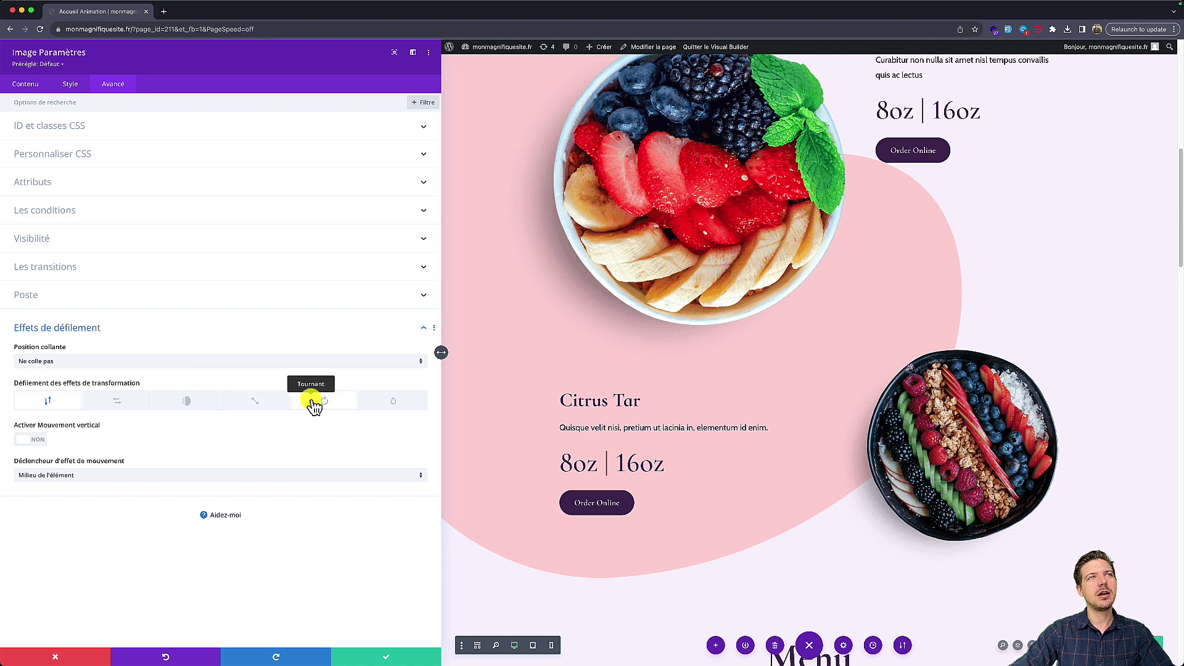
click(335, 408)
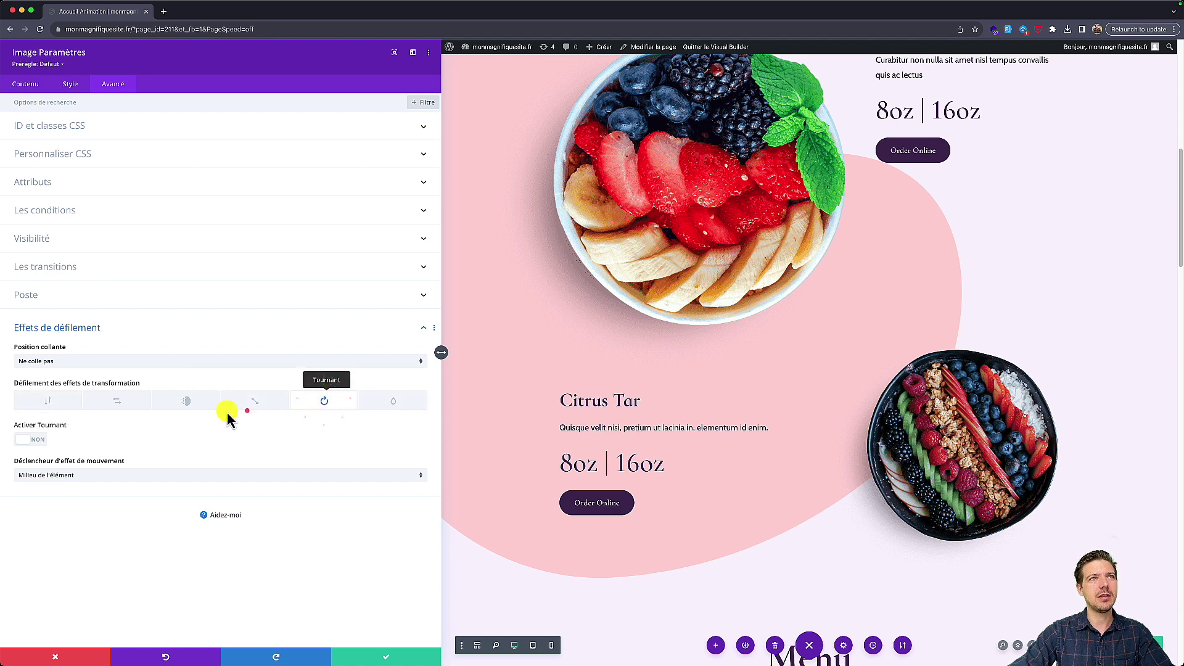
click(30, 440)
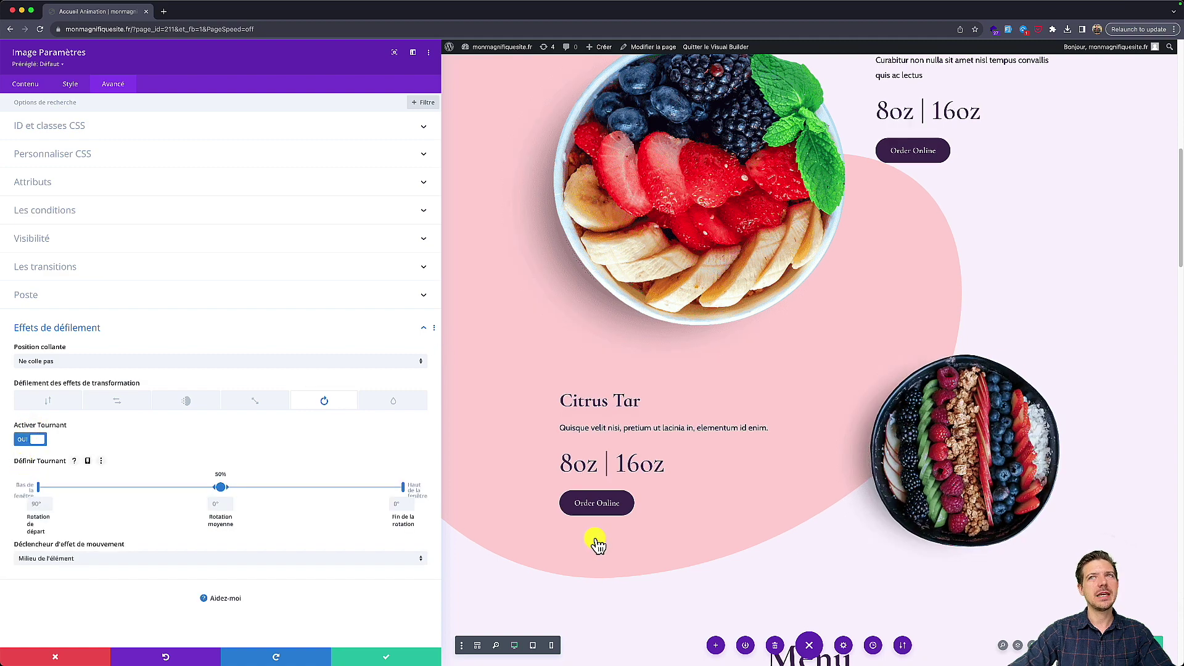
scroll(597, 543, up, 10)
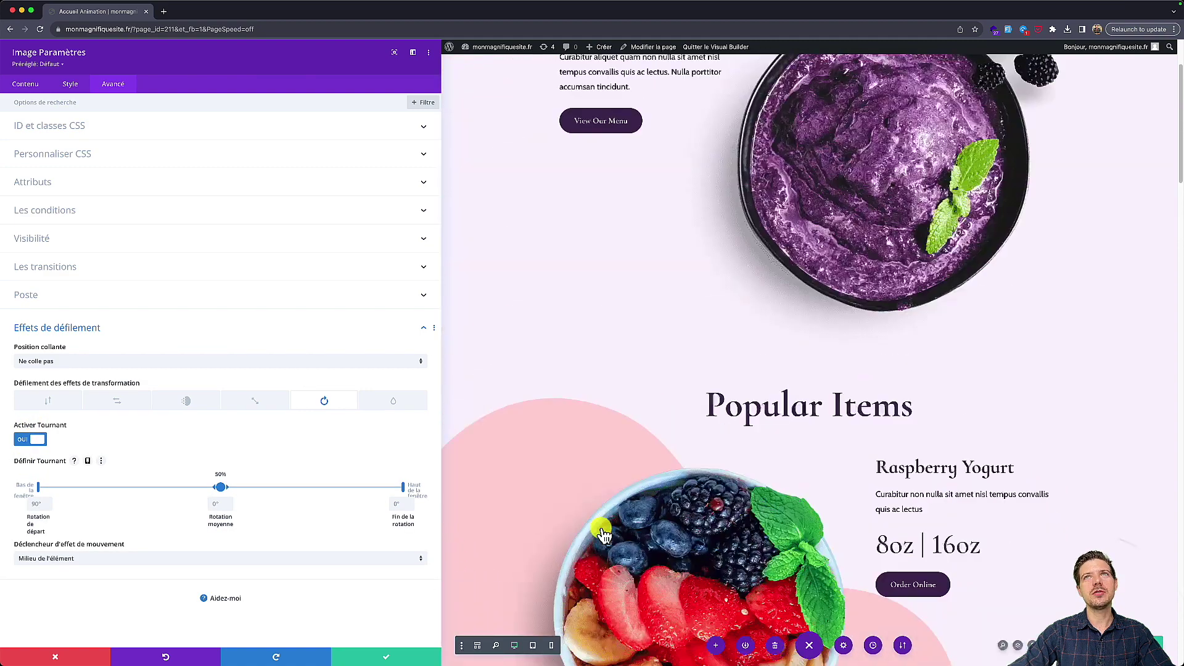
scroll(603, 535, down, 7)
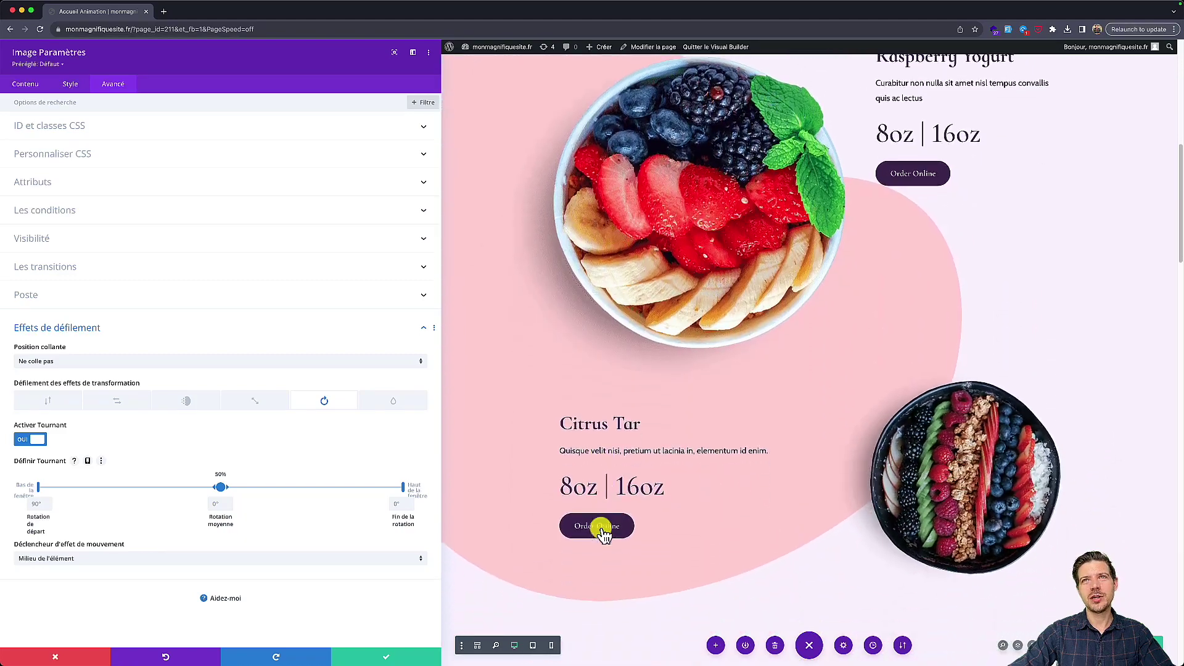
scroll(603, 534, down, 6)
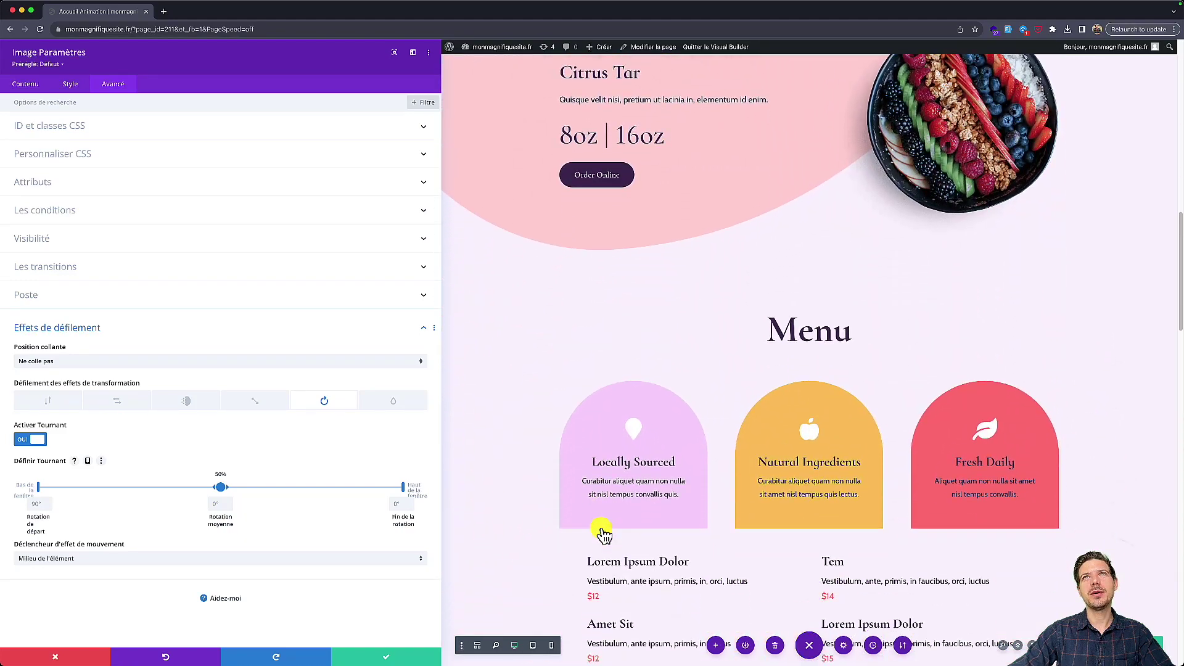
scroll(603, 534, up, 5)
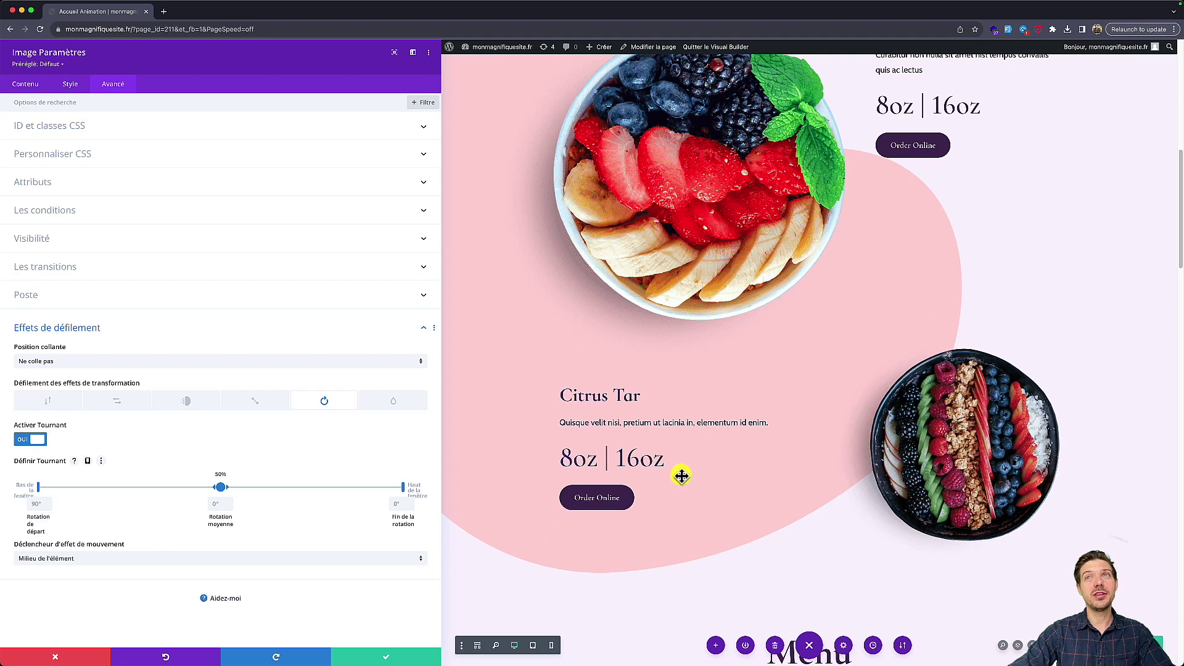
scroll(673, 477, up, 1)
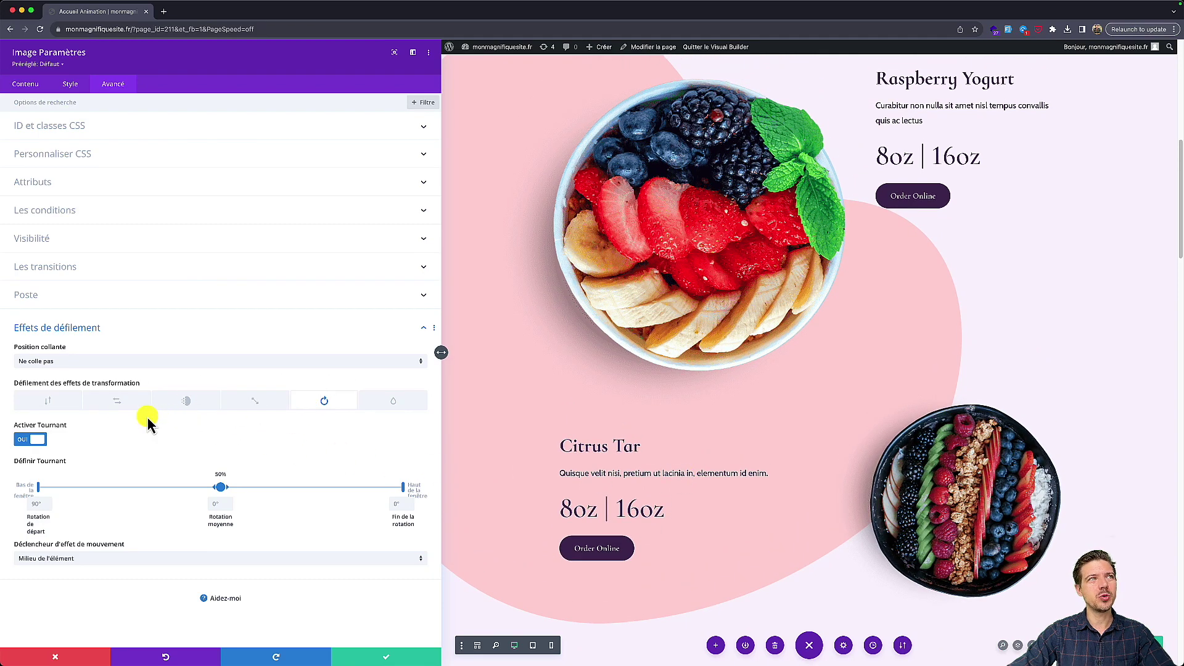
- Enable the Mouvement horizontal scroll effect on the Citrus Tar bowl image
click(119, 407)
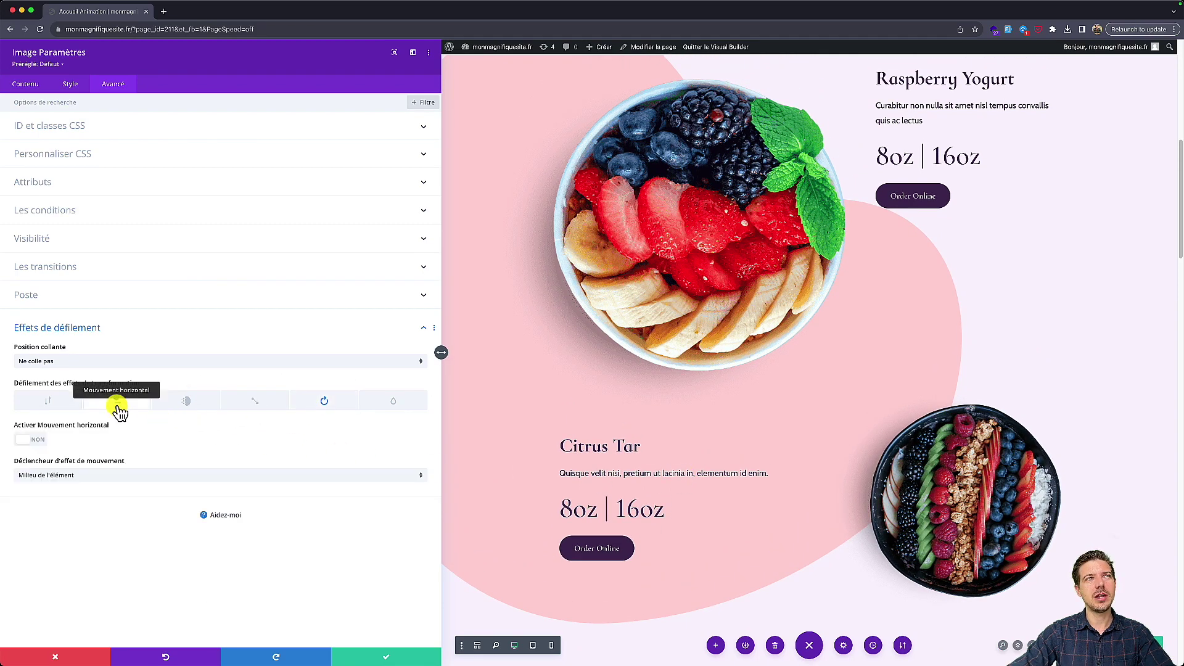
click(30, 440)
scroll(675, 409, up, 5)
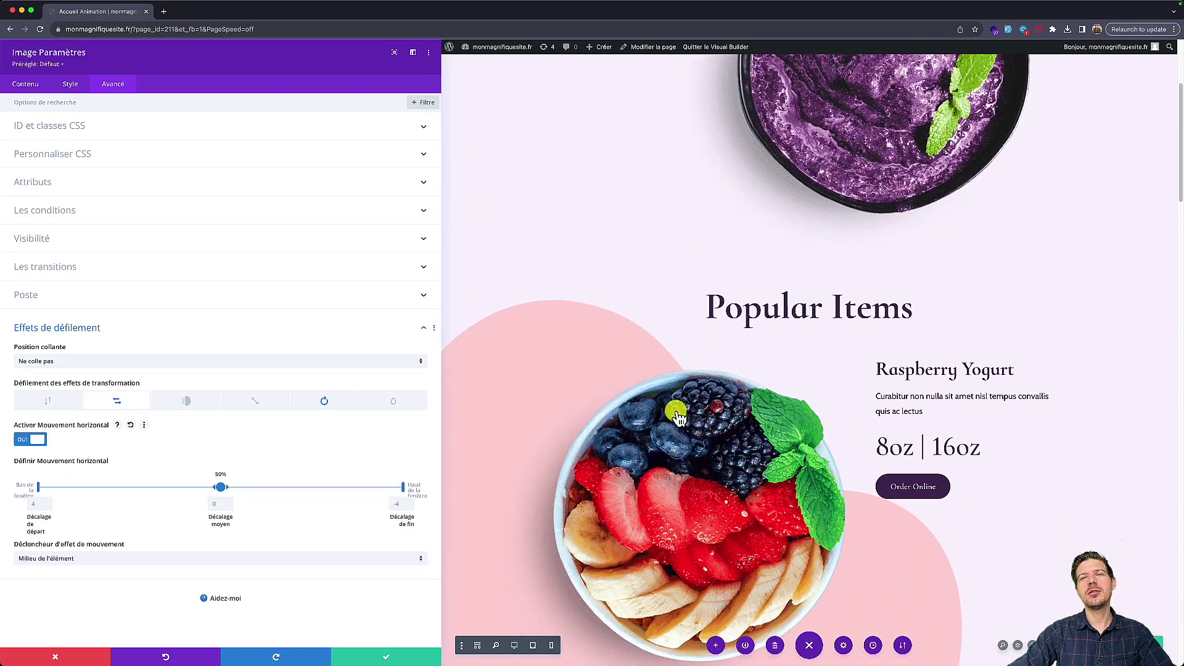
- Check the Citrus Tar bowl image's horizontal movement and rotation while moving between the Popular Items and Menu sections
scroll(677, 415, down, 10)
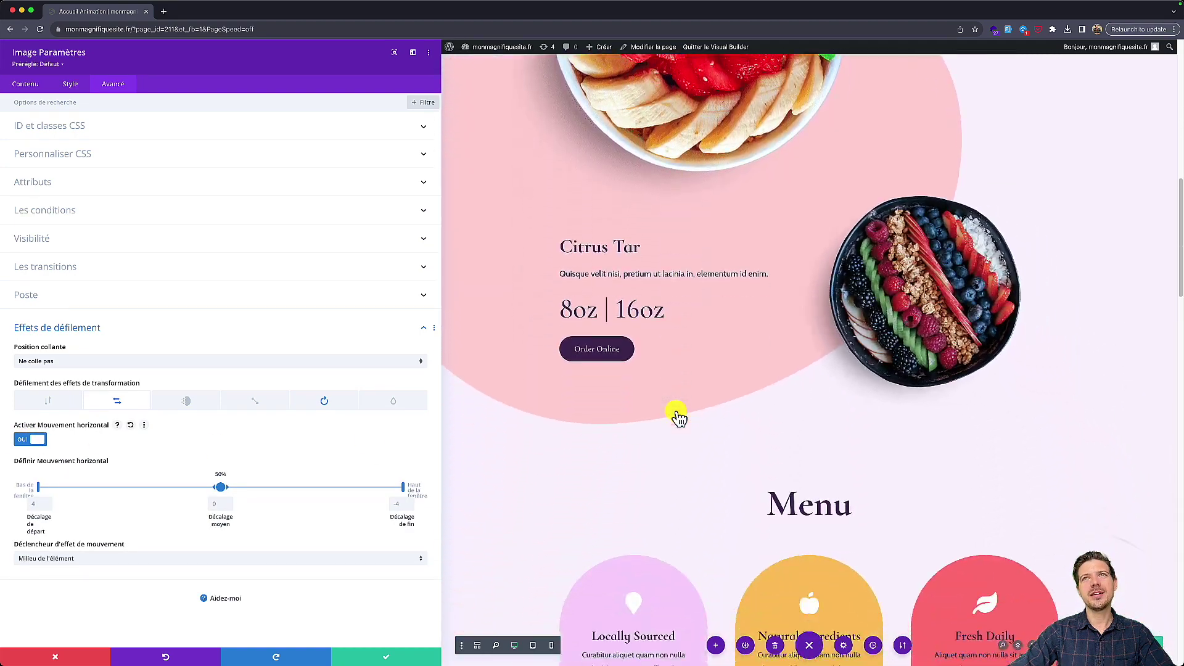
scroll(678, 418, down, 5)
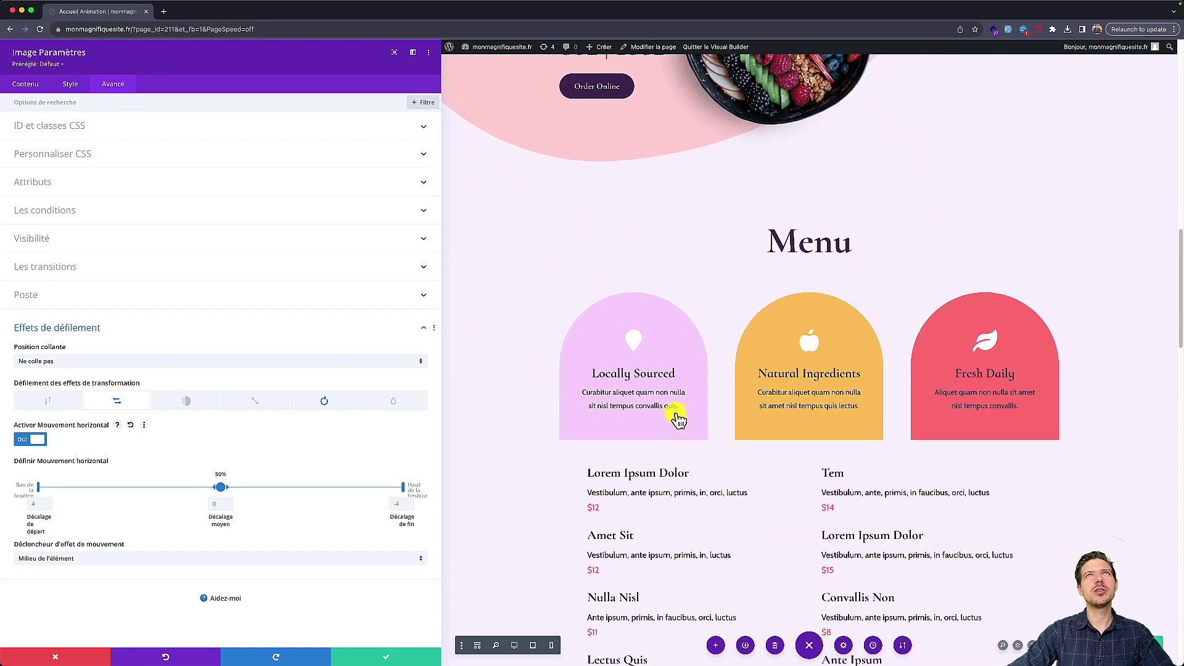
scroll(672, 418, up, 5)
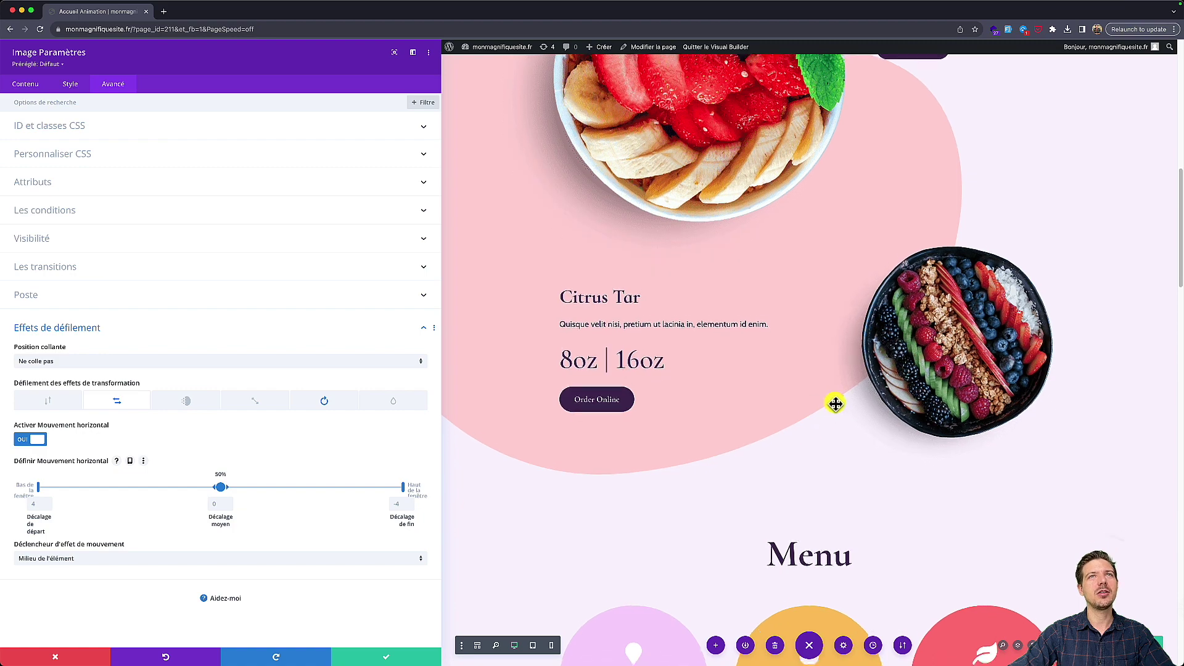
scroll(788, 417, down, 3)
scroll(764, 425, up, 6)
scroll(763, 425, down, 2)
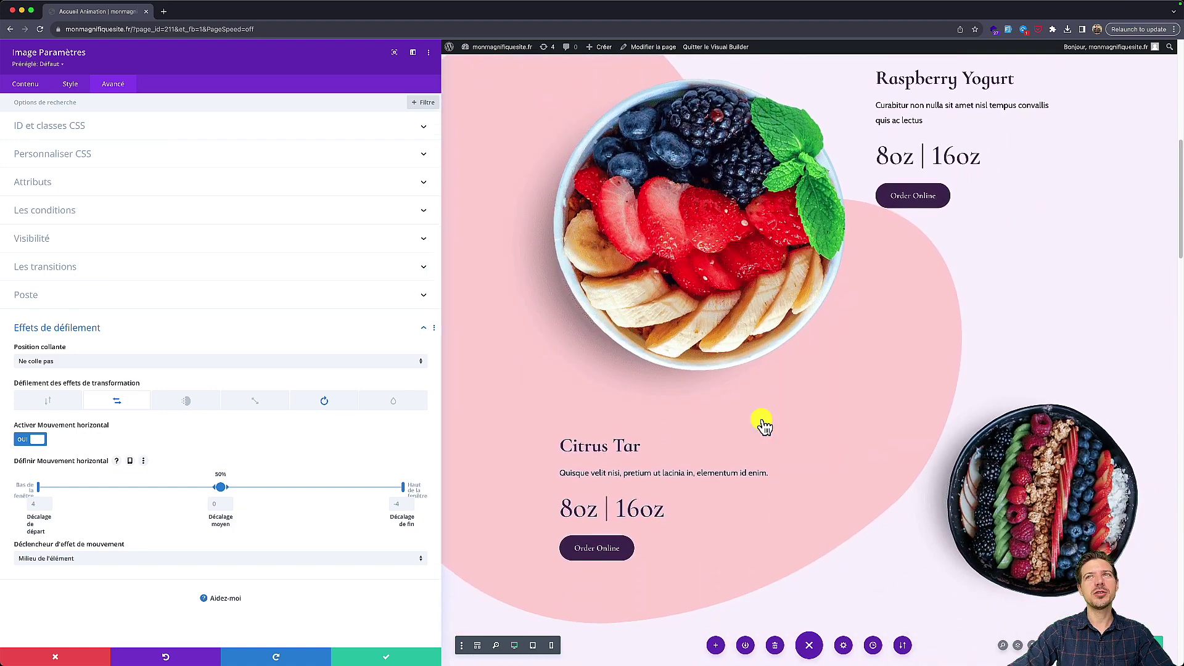
- Enable the Fondu entrant et sortant scroll effect on the Citrus Tar bowl image, check it on the page and save its settings
click(389, 407)
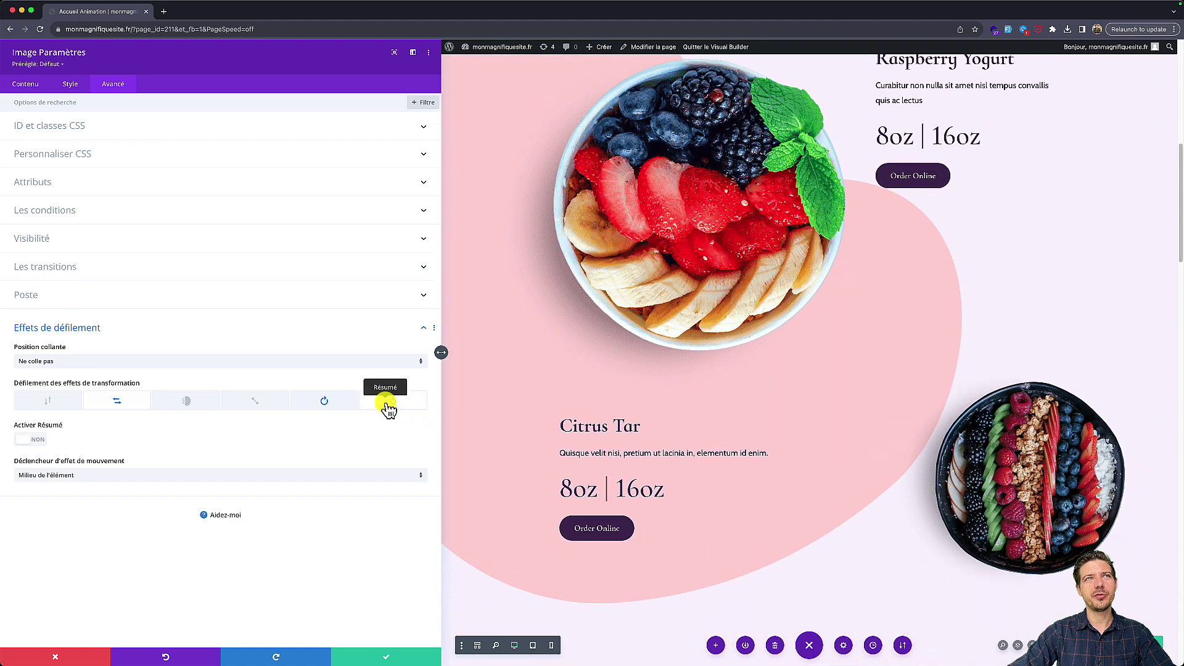
click(185, 401)
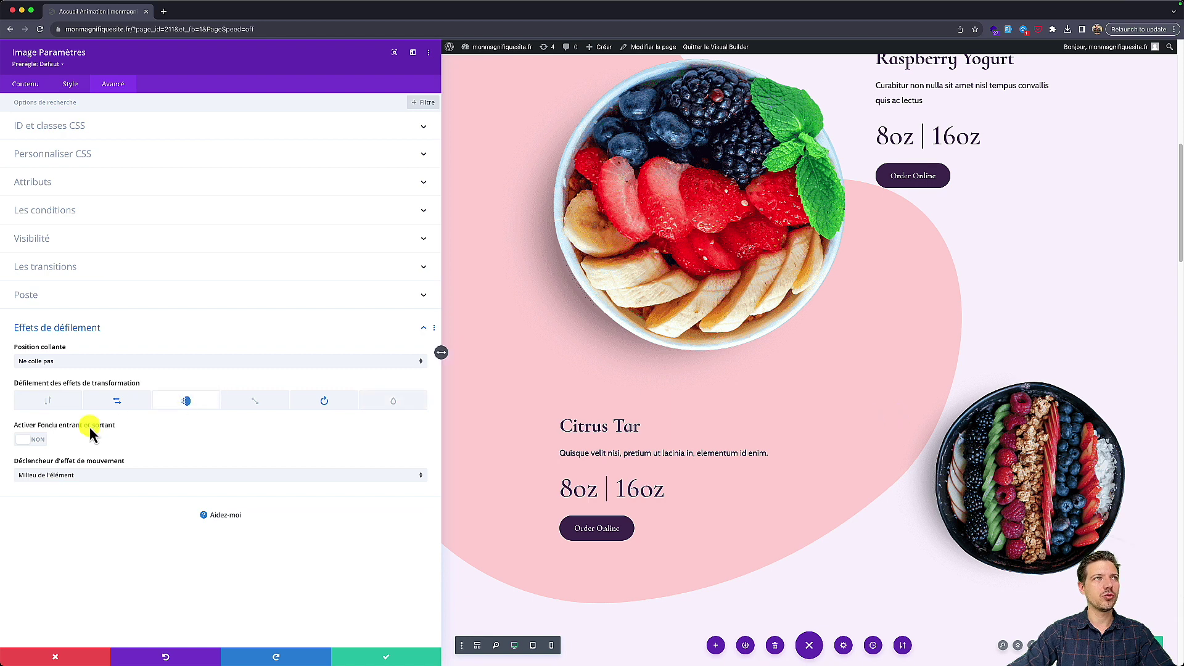
click(30, 440)
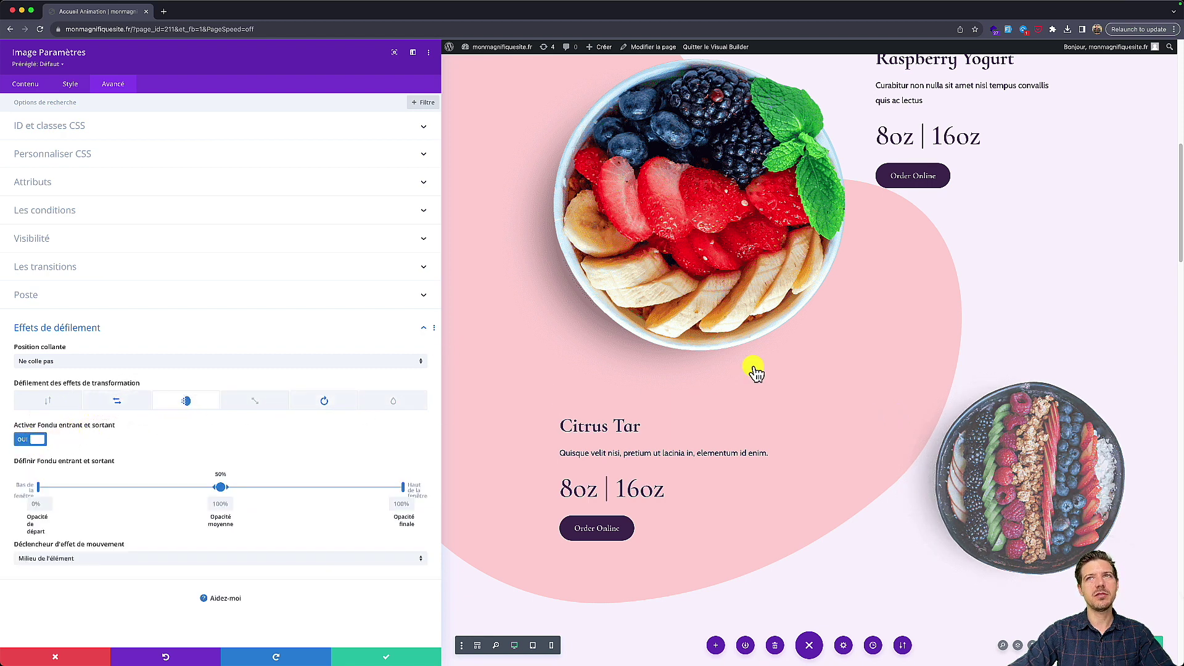
scroll(755, 372, up, 4)
scroll(760, 375, up, 3)
scroll(758, 370, down, 1)
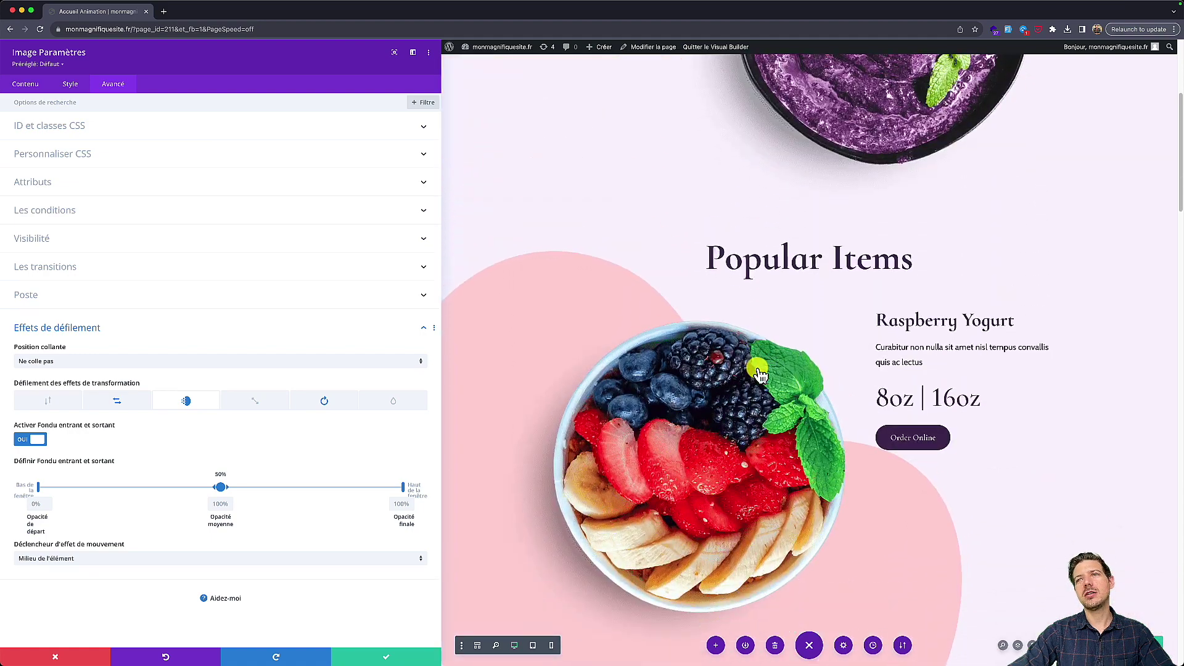
scroll(833, 520, down, 6)
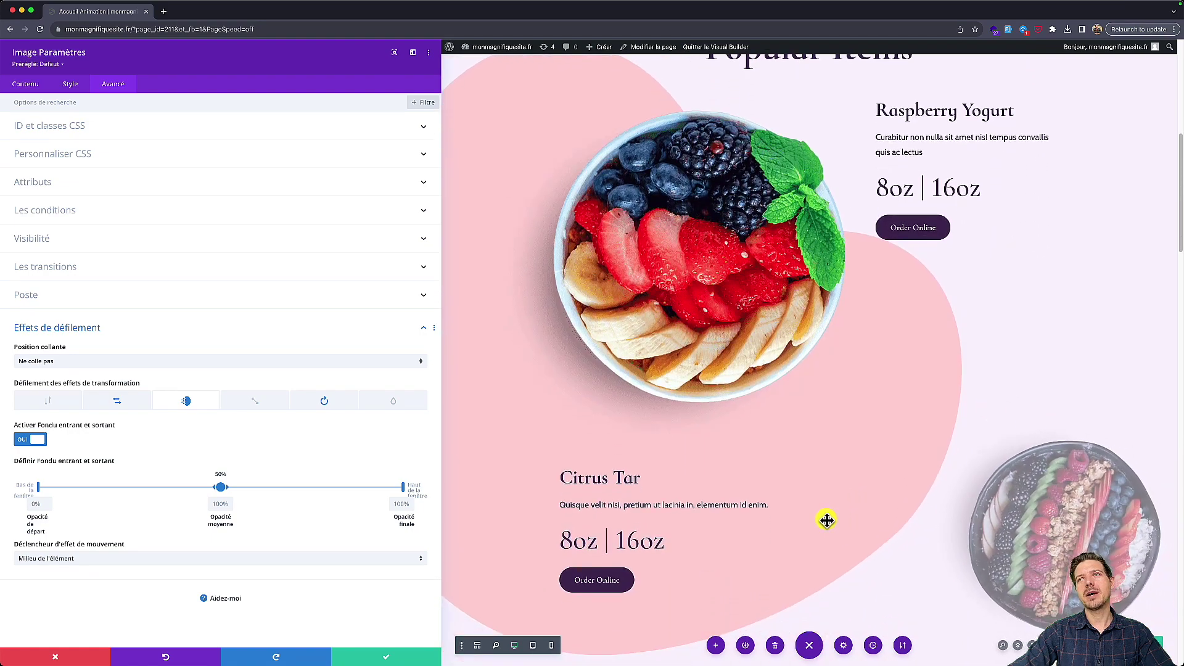
scroll(825, 520, down, 15)
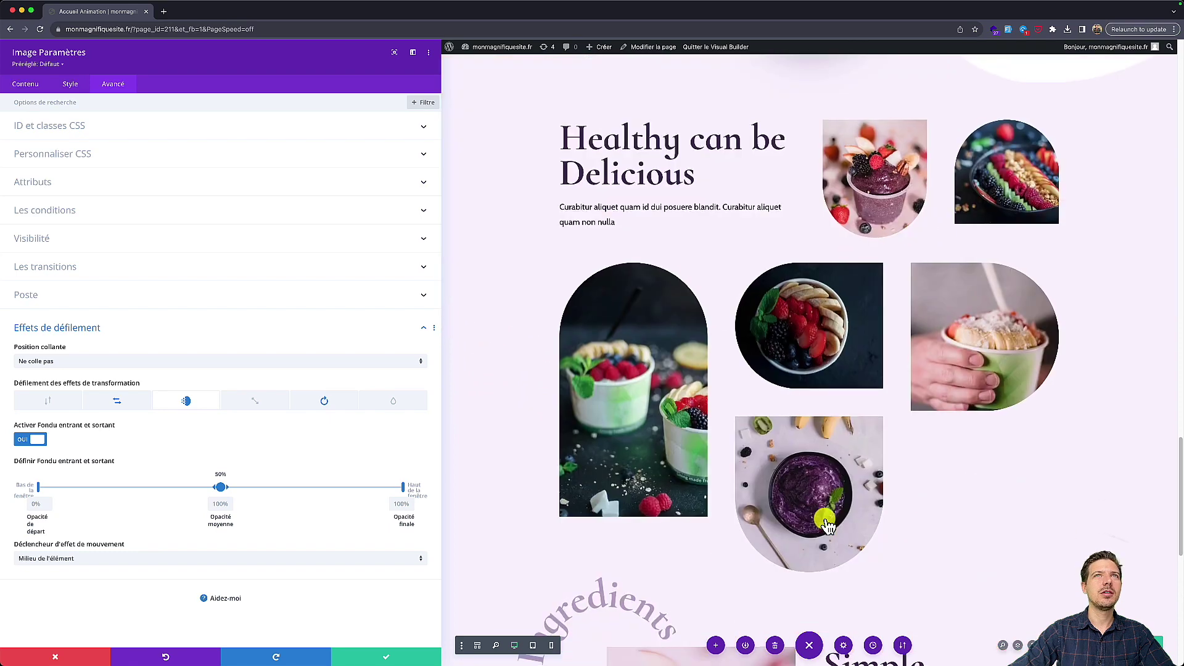
scroll(826, 523, up, 3)
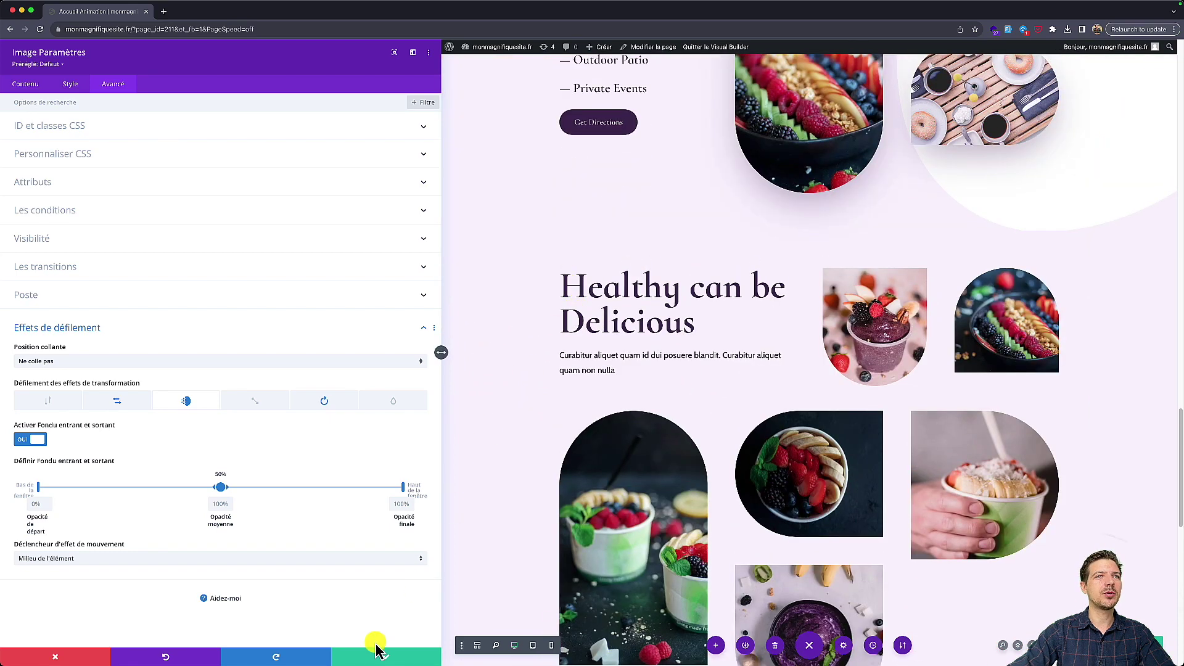
key(Escape)
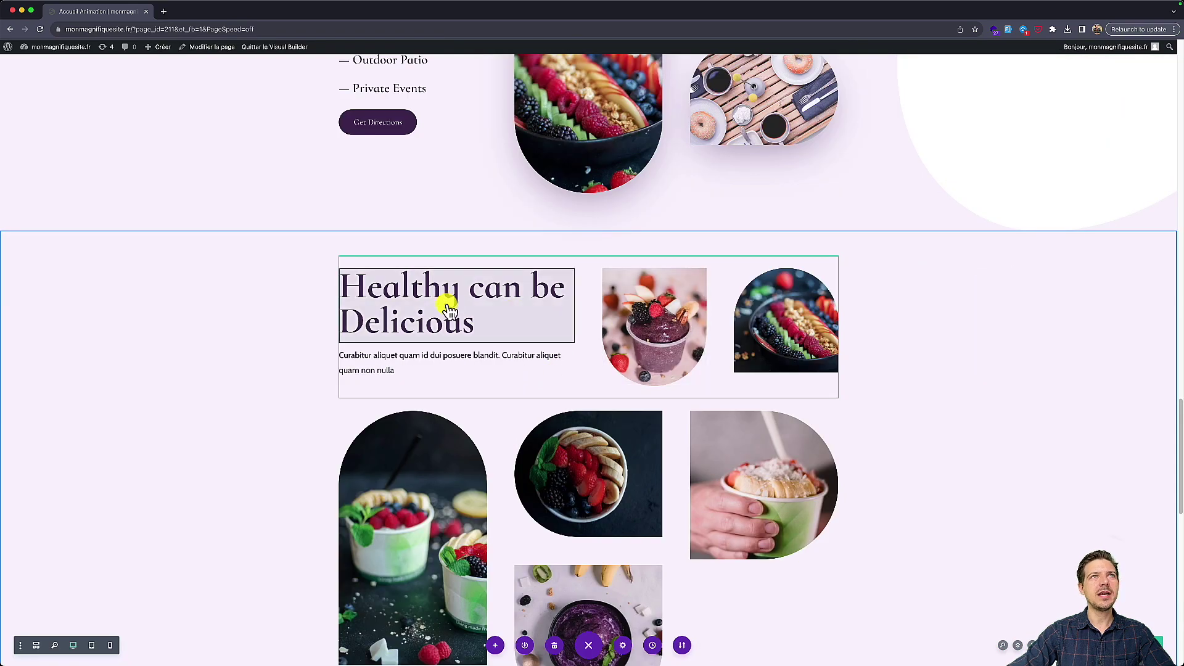
- Enable the Résumé blur scroll effect on the "Healthy can be Delicious" heading
mouse_move(449, 297)
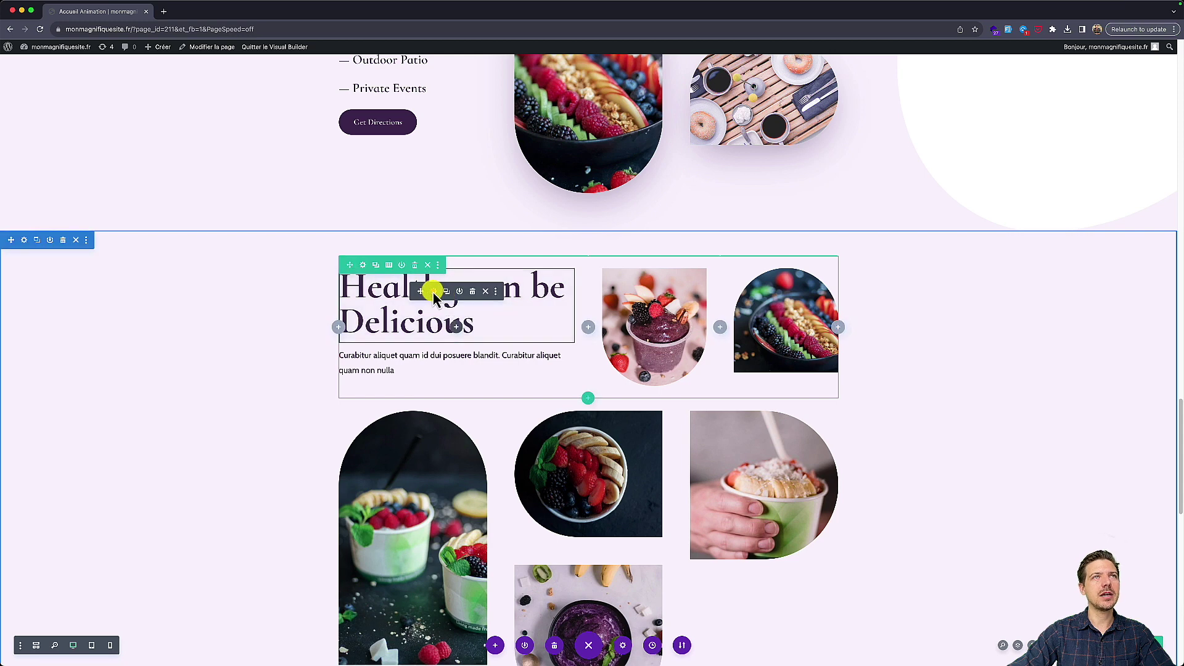
click(434, 291)
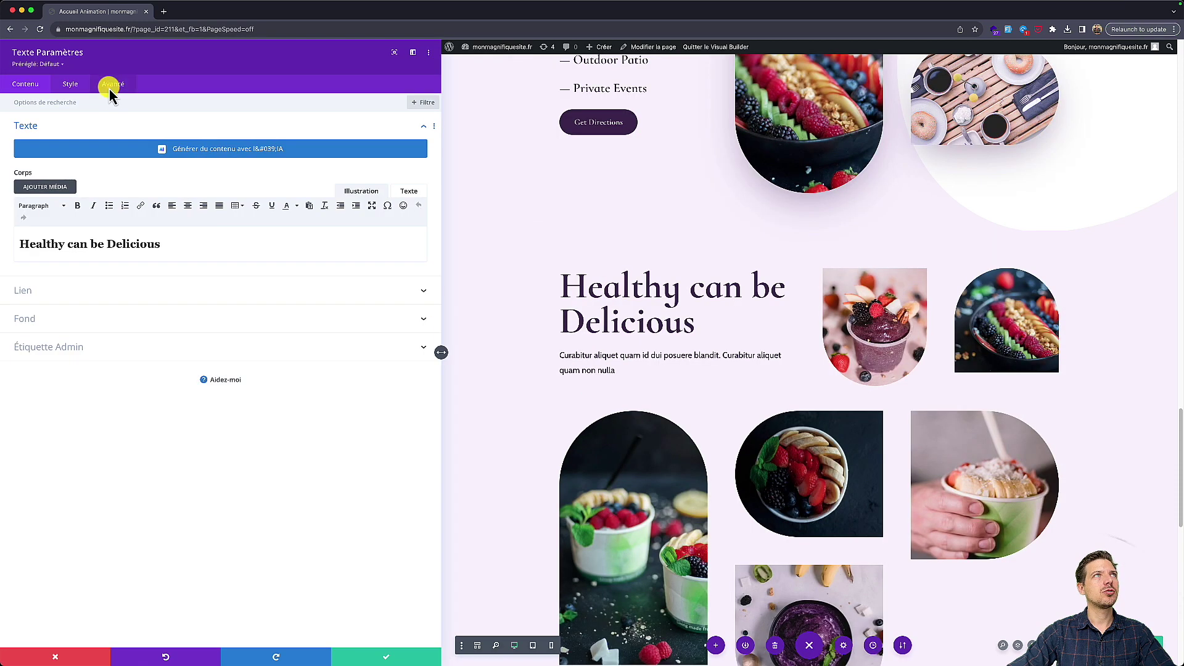
click(110, 86)
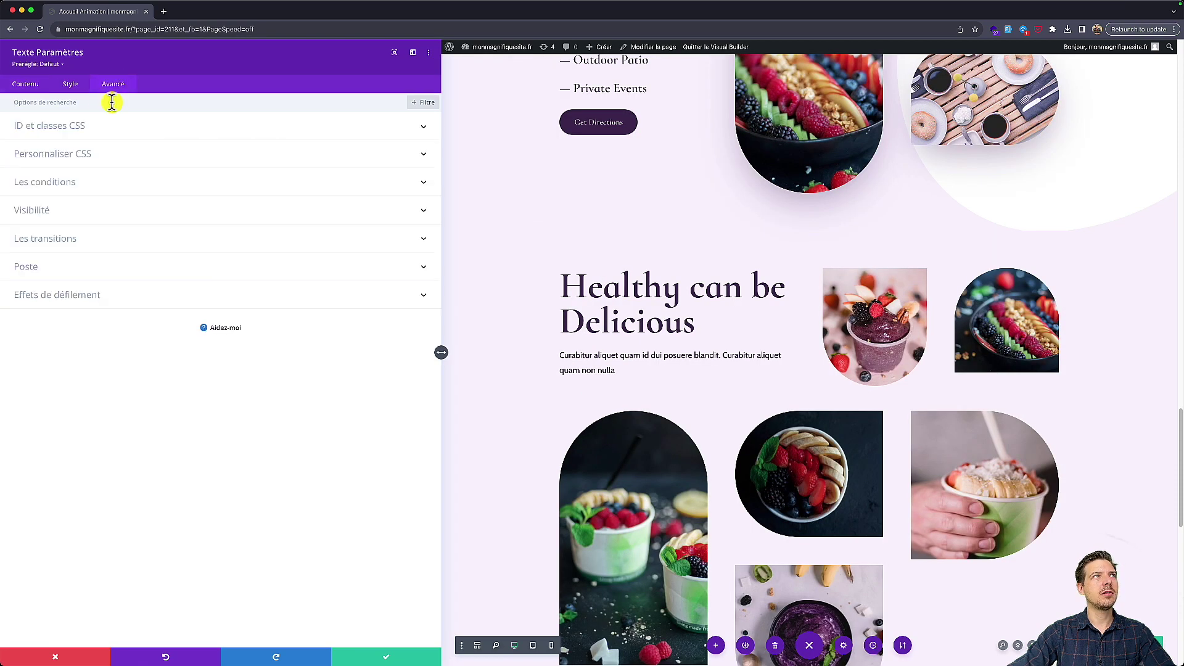
click(95, 298)
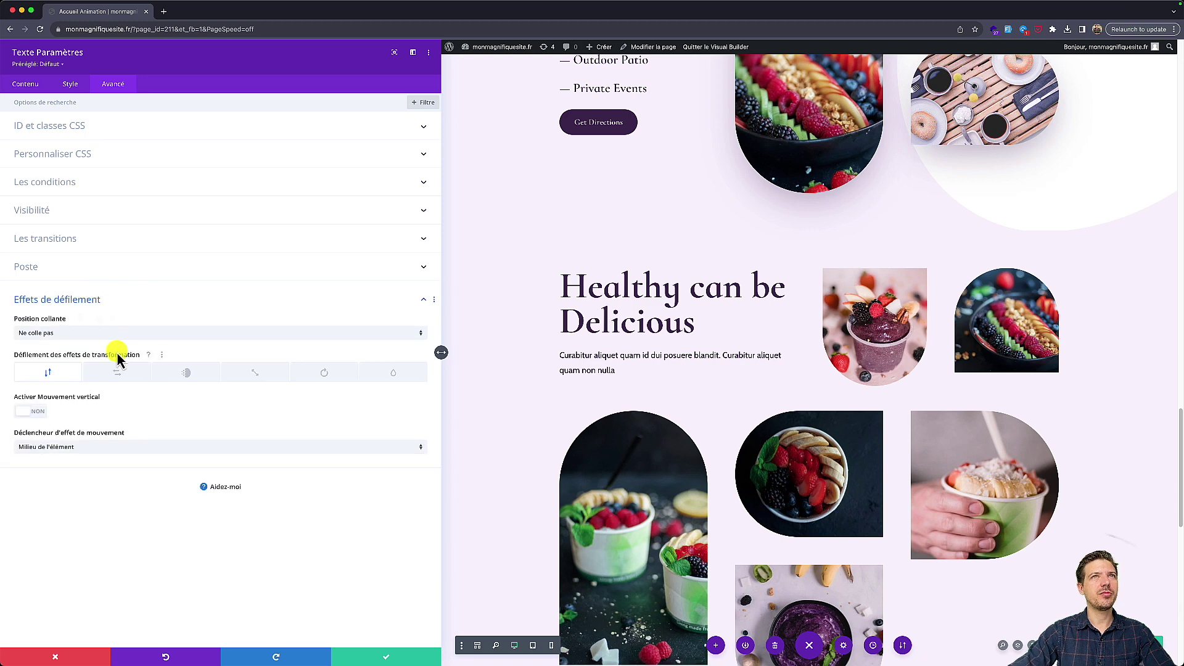
click(395, 383)
scroll(486, 412, up, 5)
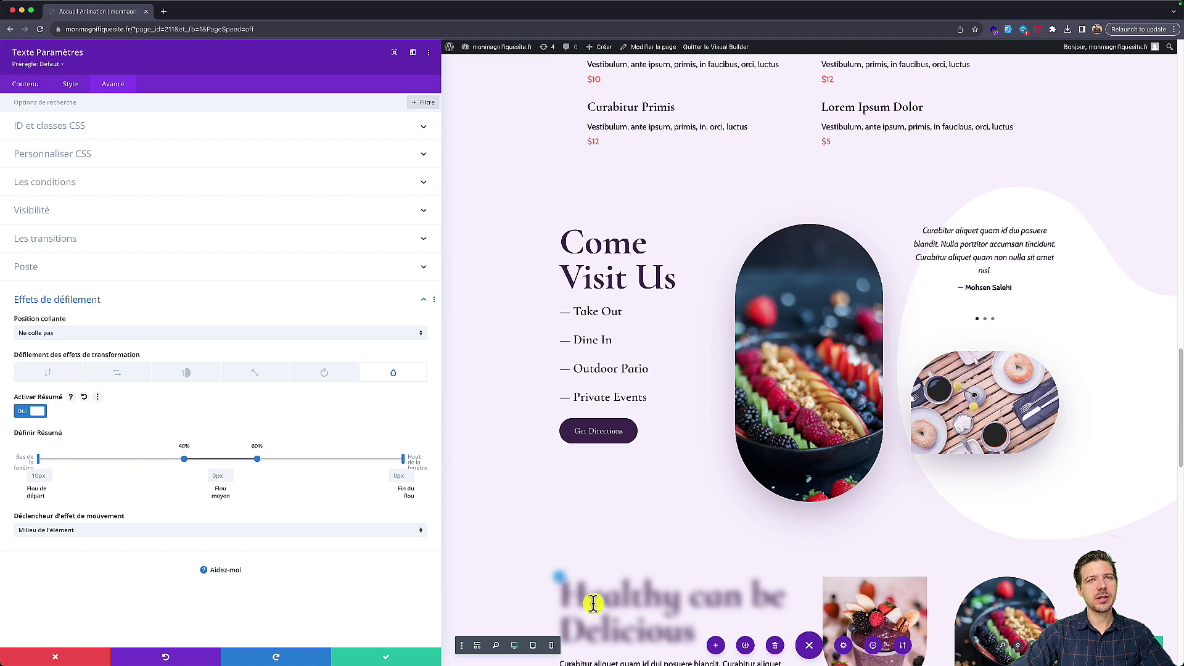
- Check how the "Healthy can be Delicious" heading's blur reacts to scrolling and save the text settings
scroll(468, 450, down, 5)
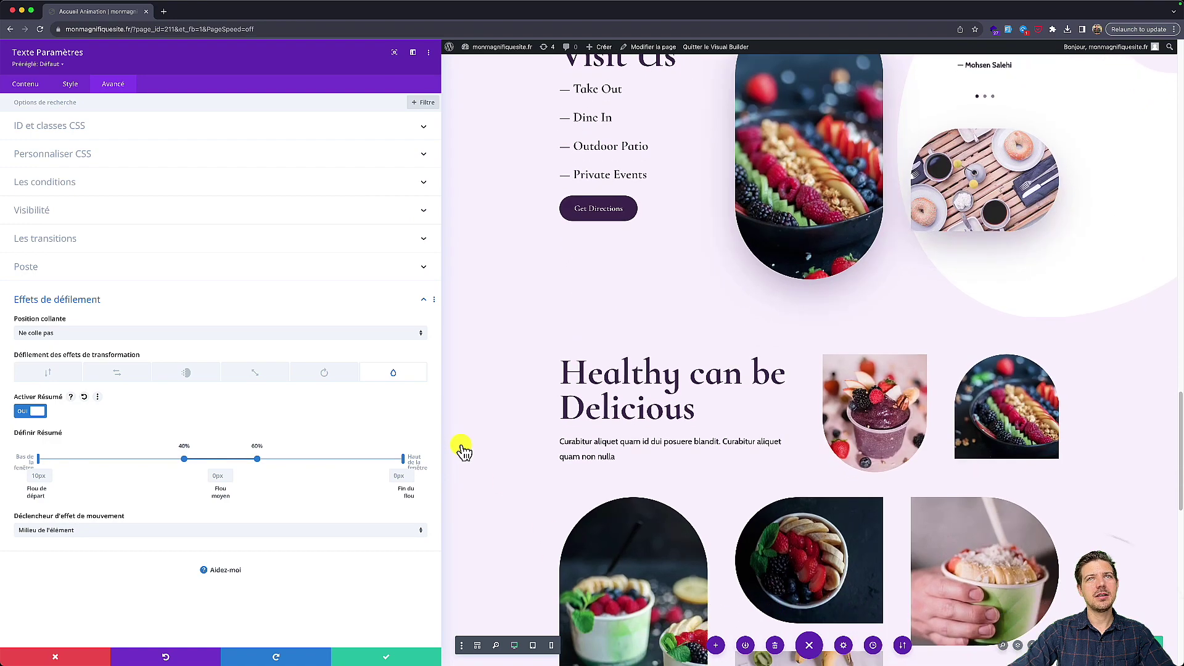
scroll(464, 453, down, 8)
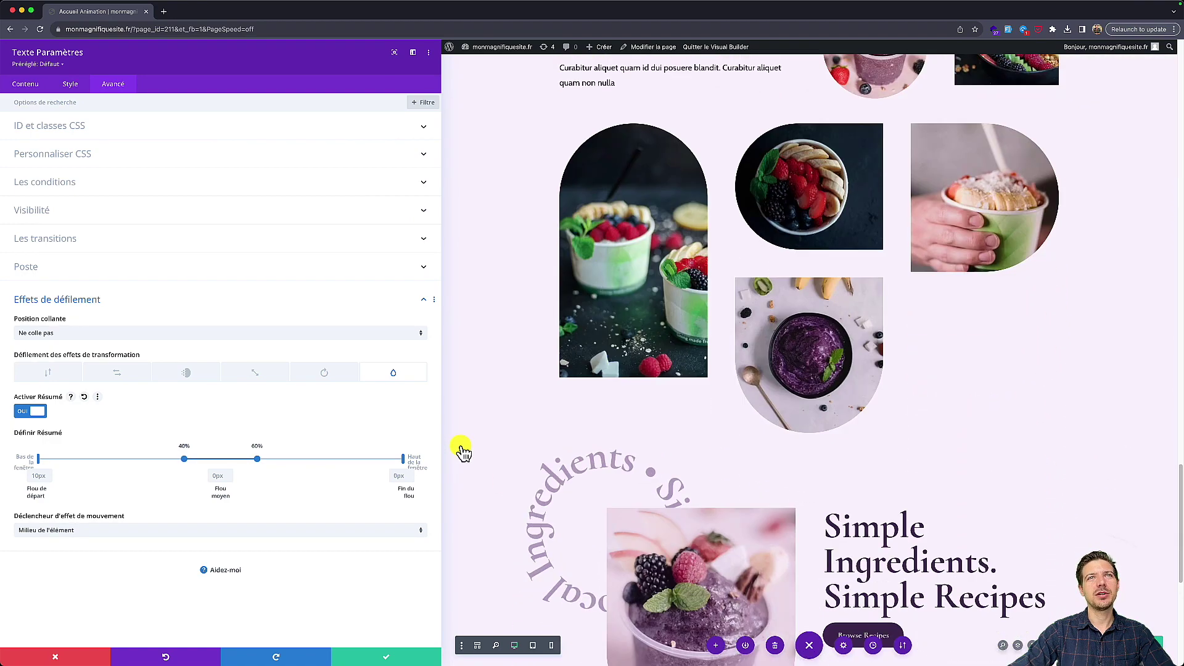
scroll(464, 453, up, 10)
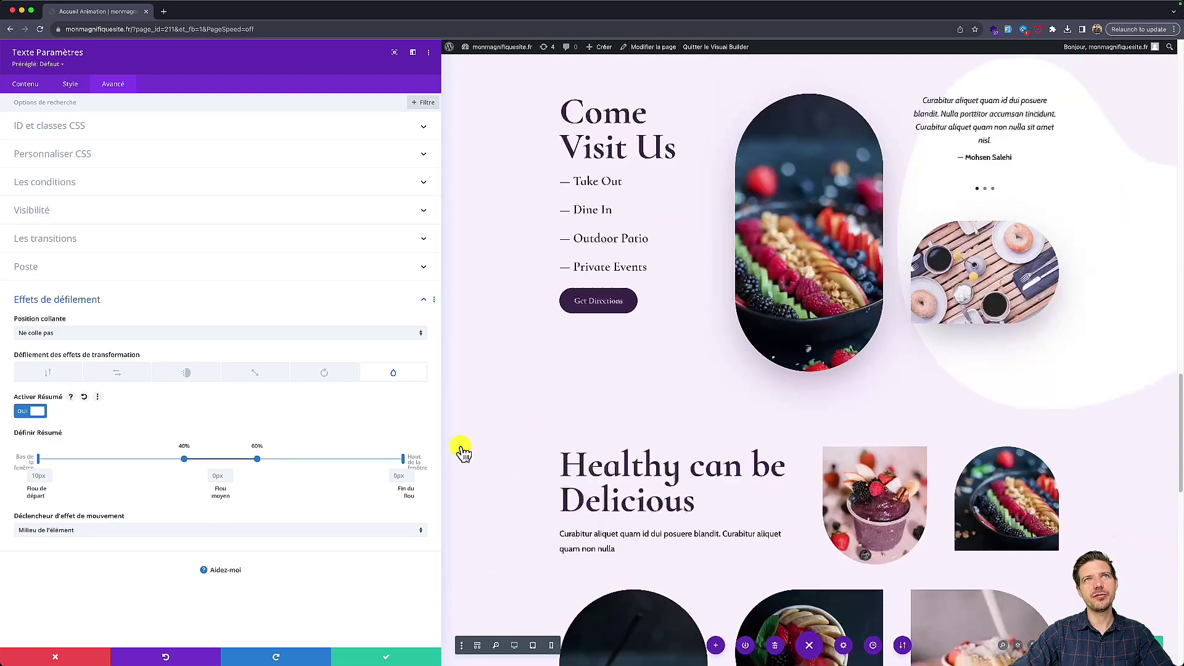
scroll(463, 452, up, 3)
scroll(464, 452, down, 4)
scroll(464, 452, up, 4)
scroll(463, 453, down, 2)
click(368, 659)
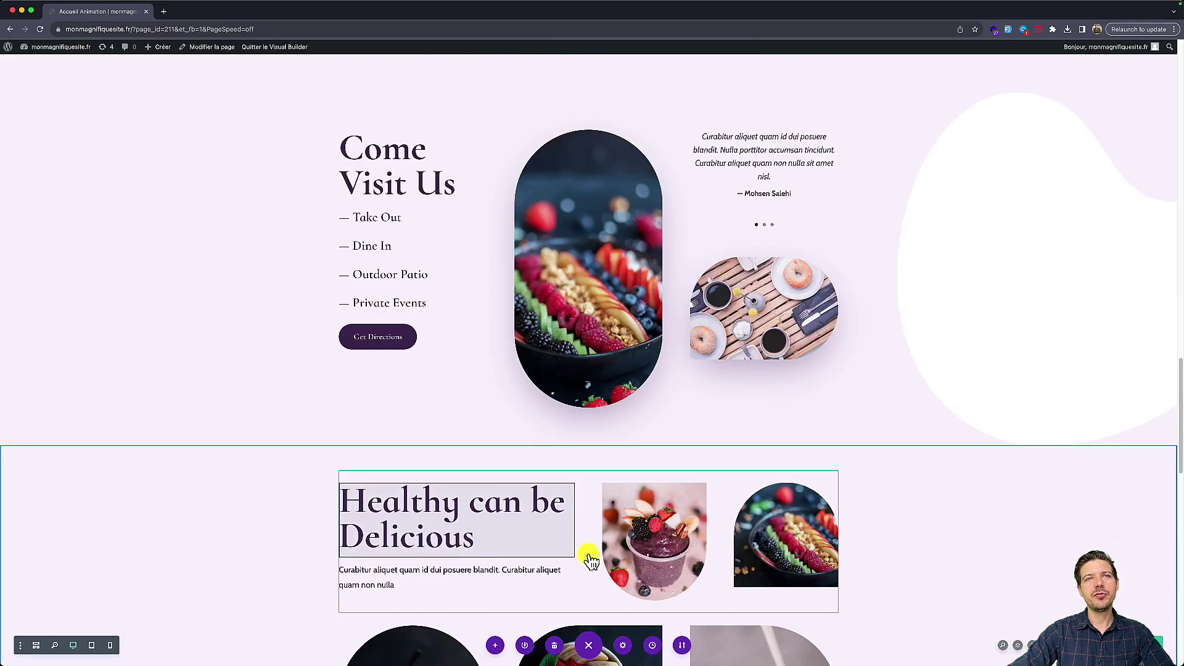
- Apply the Rebondissements animation to the tall bowl image in the Come Visit Us section
scroll(336, 373, up, 8)
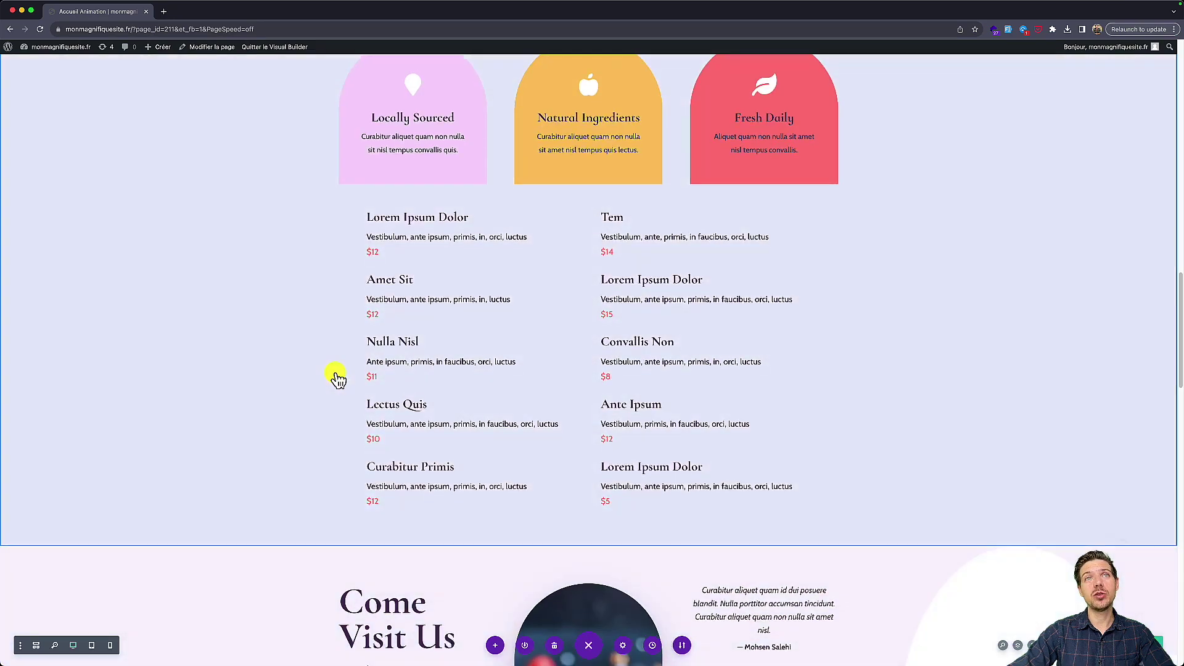
scroll(608, 467, down, 4)
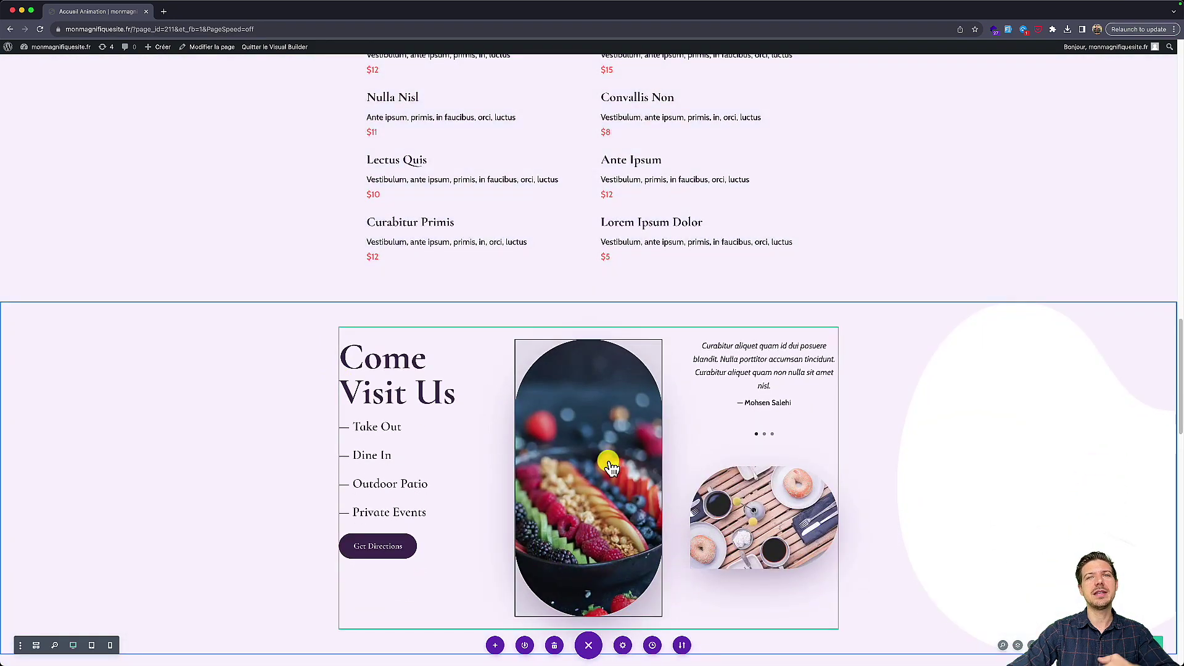
scroll(609, 468, up, 3)
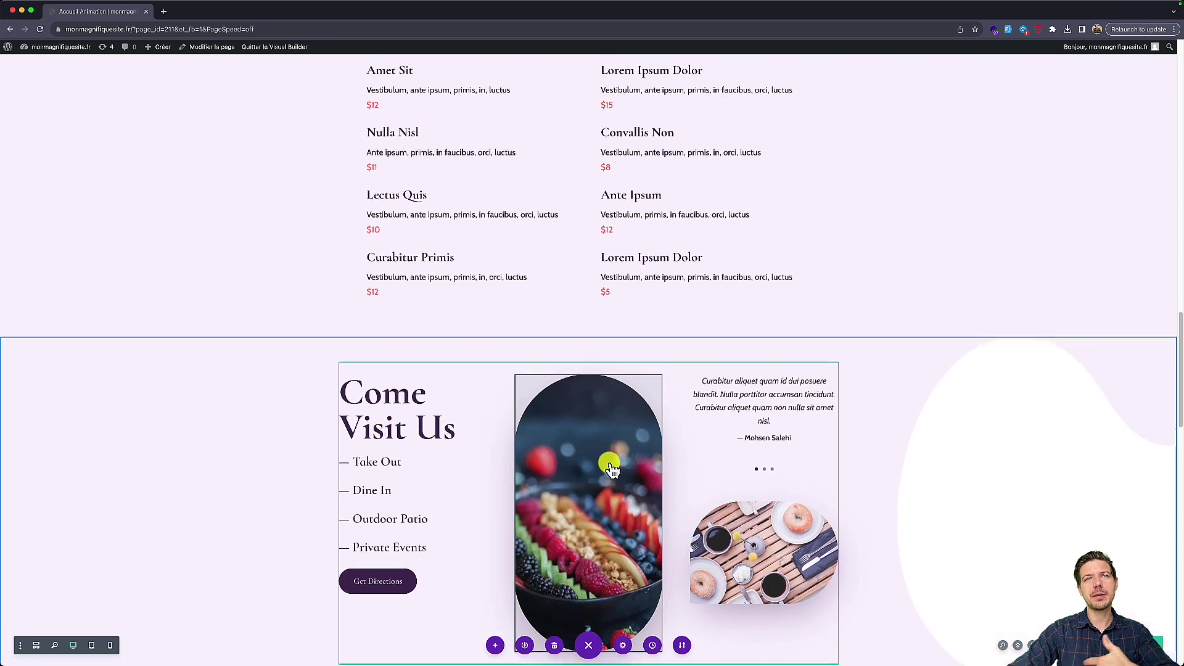
scroll(610, 468, down, 4)
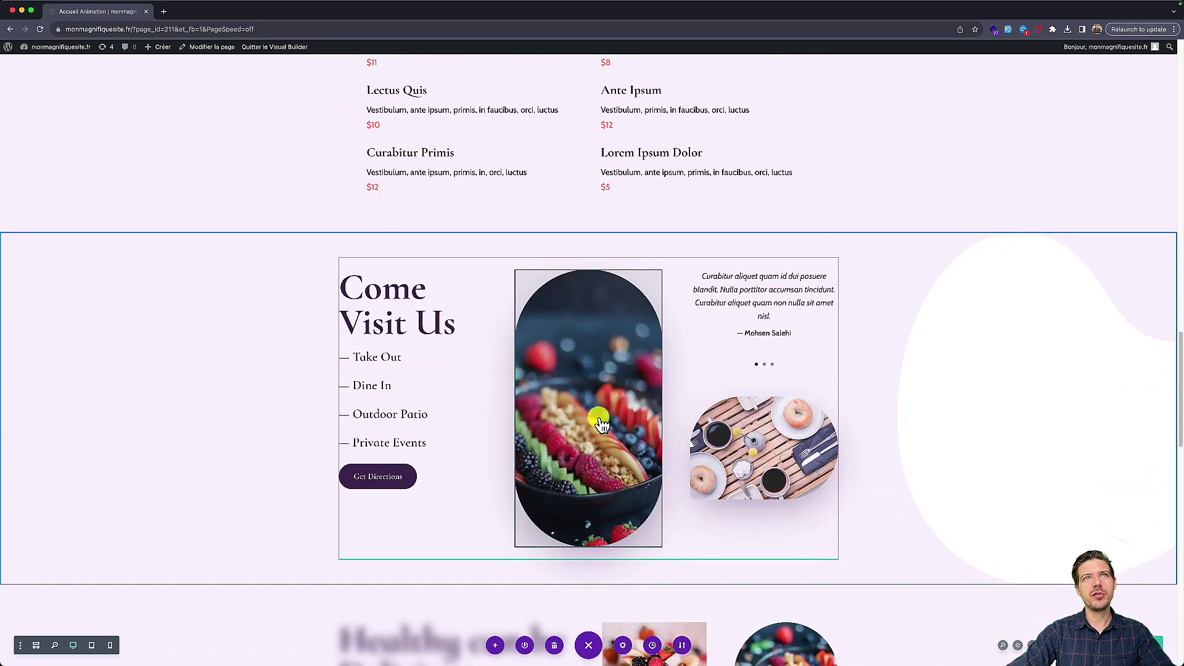
click(566, 292)
click(87, 91)
click(73, 87)
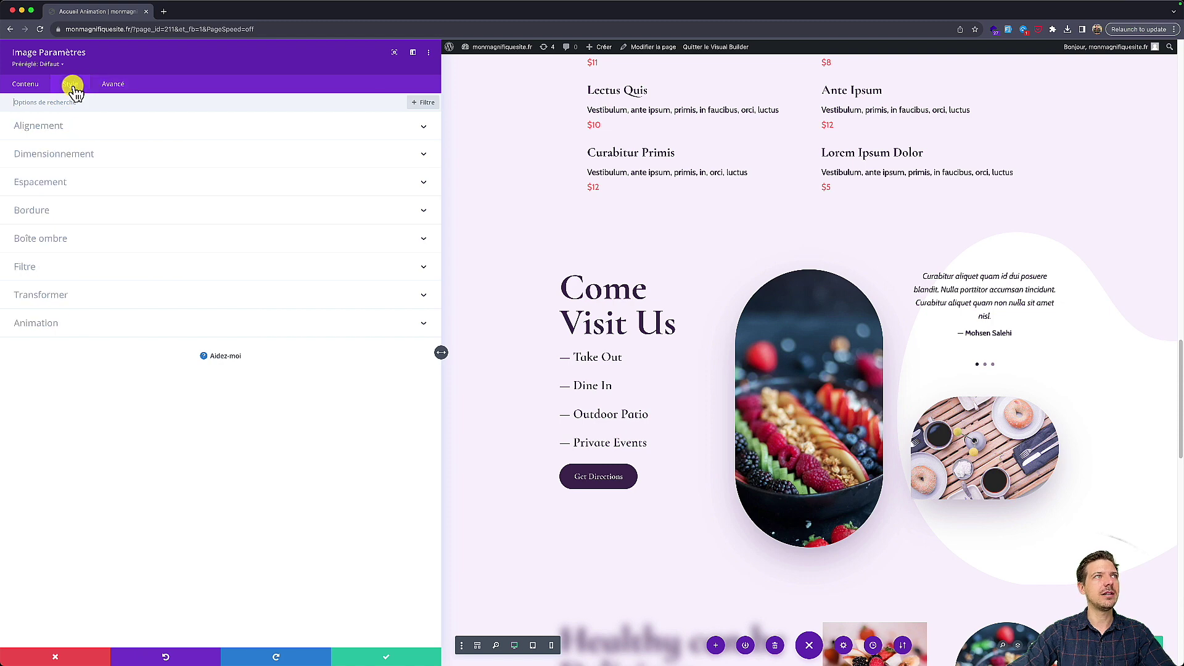
click(43, 333)
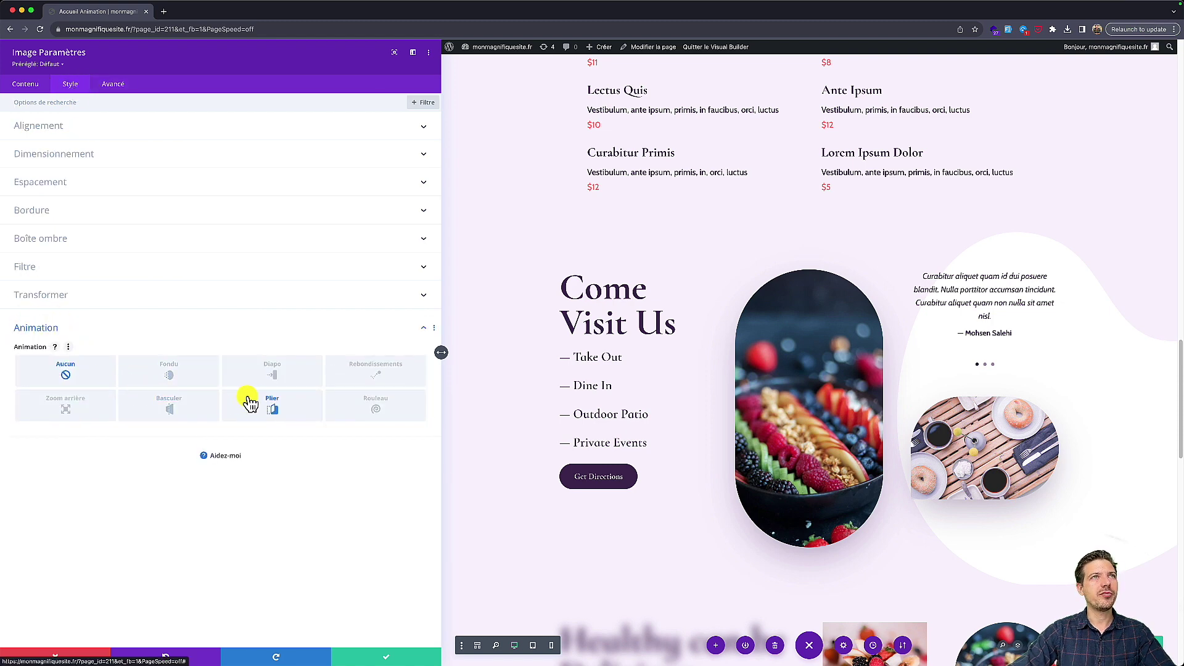
click(378, 383)
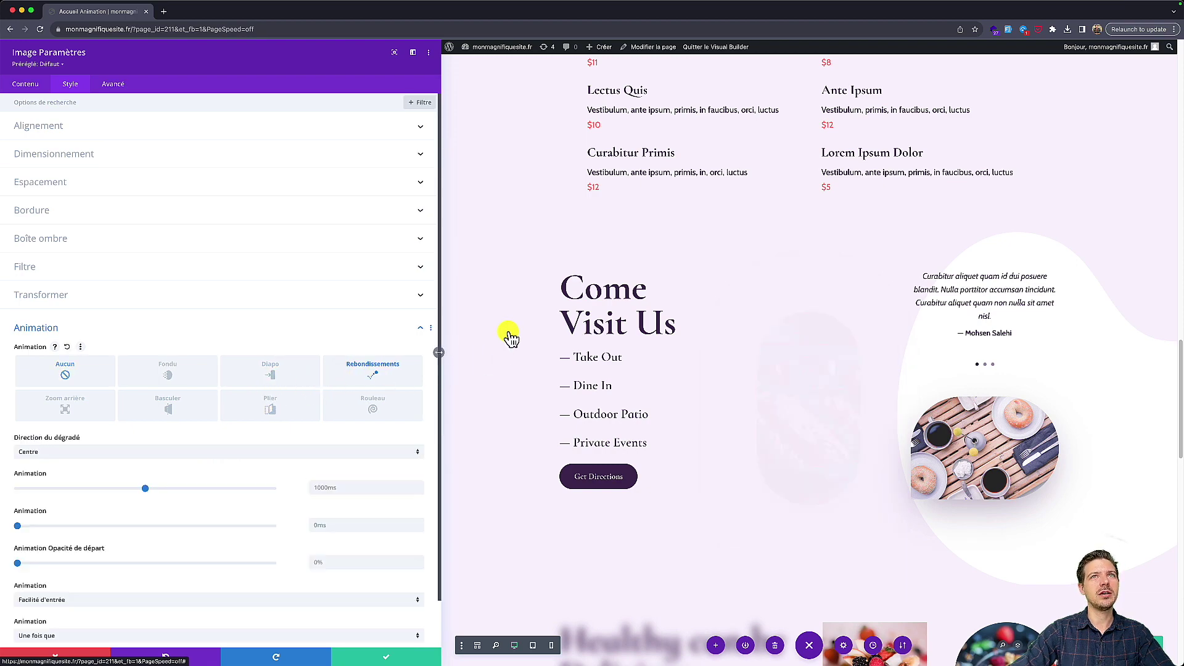
- Examine how the bounce animation on the Come Visit Us bowl image behaves when the section scrolls in and out of view
scroll(521, 299, up, 6)
scroll(521, 300, down, 10)
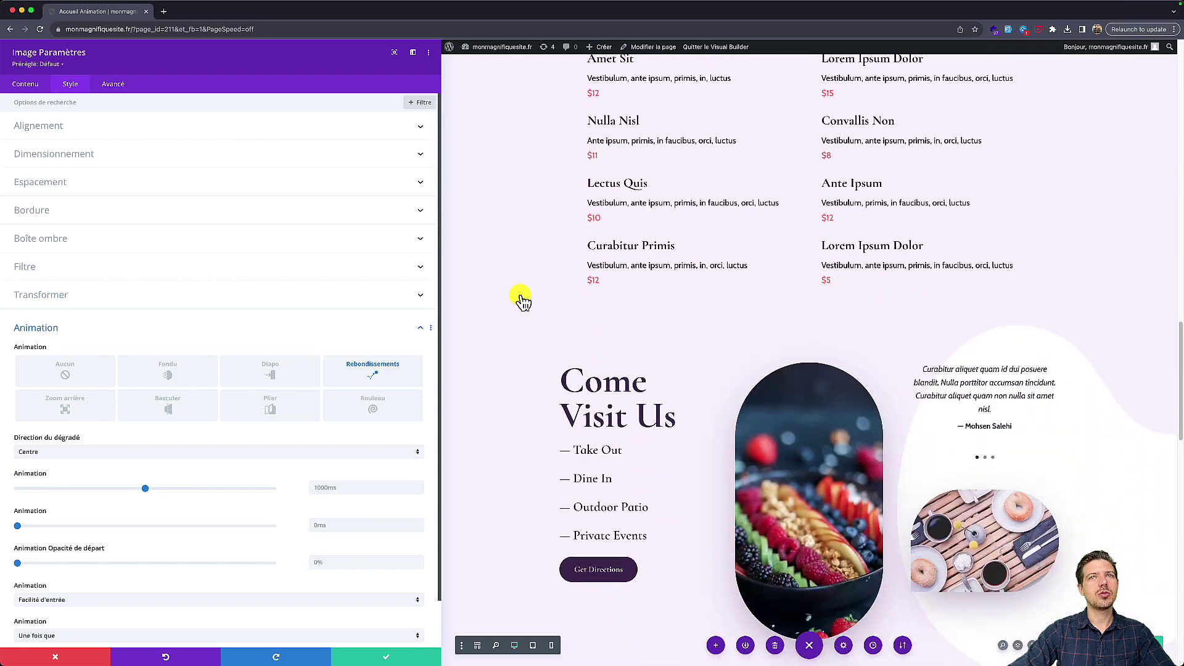
scroll(522, 300, up, 5)
scroll(522, 300, down, 8)
scroll(521, 303, up, 10)
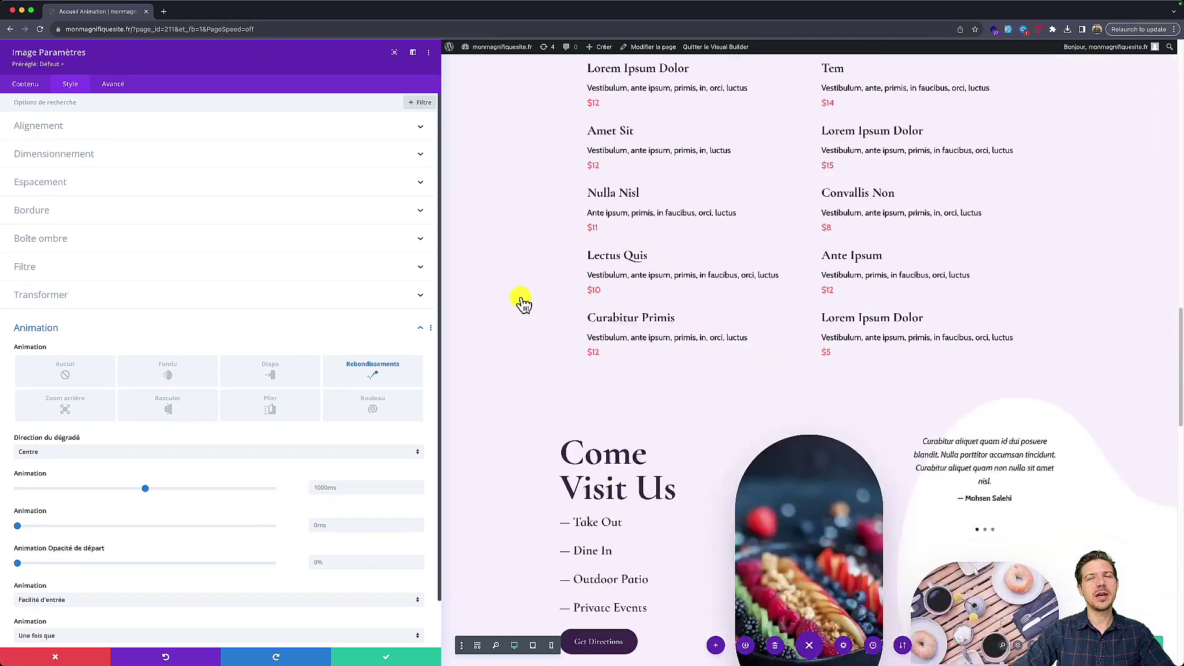
scroll(521, 302, down, 6)
scroll(521, 302, up, 9)
scroll(521, 304, down, 2)
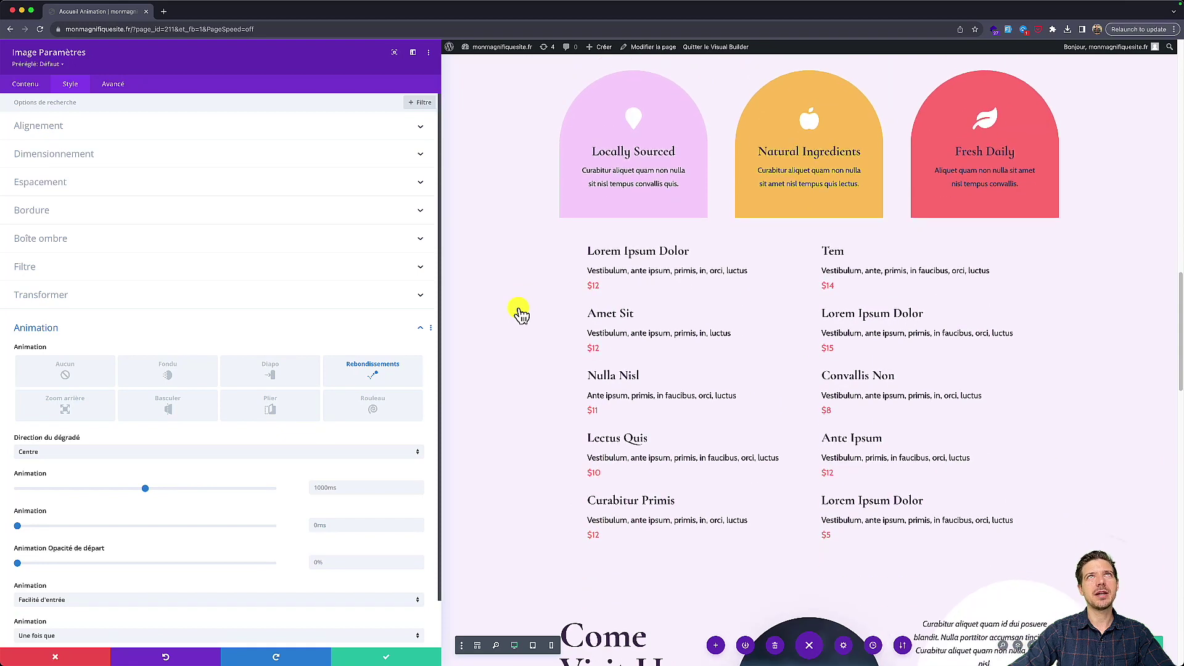
scroll(520, 312, down, 1)
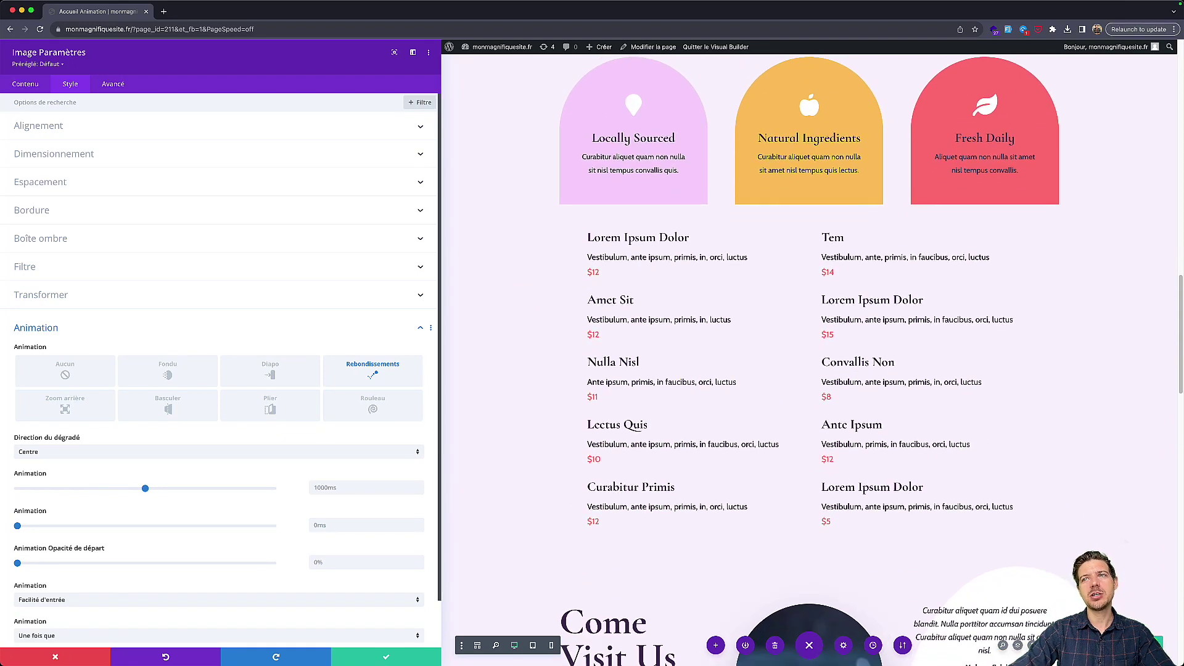
- Open the live page in a new browser tab and examine the scroll effects on the Popular Items bowl images
super+click(697, 51)
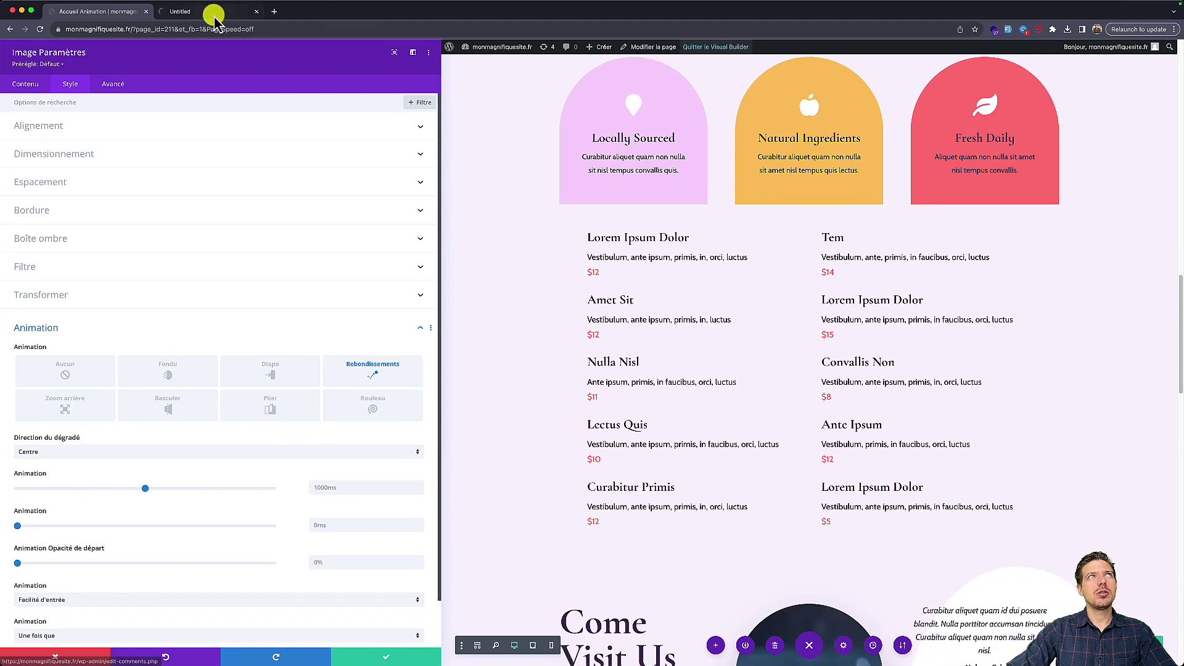
click(210, 12)
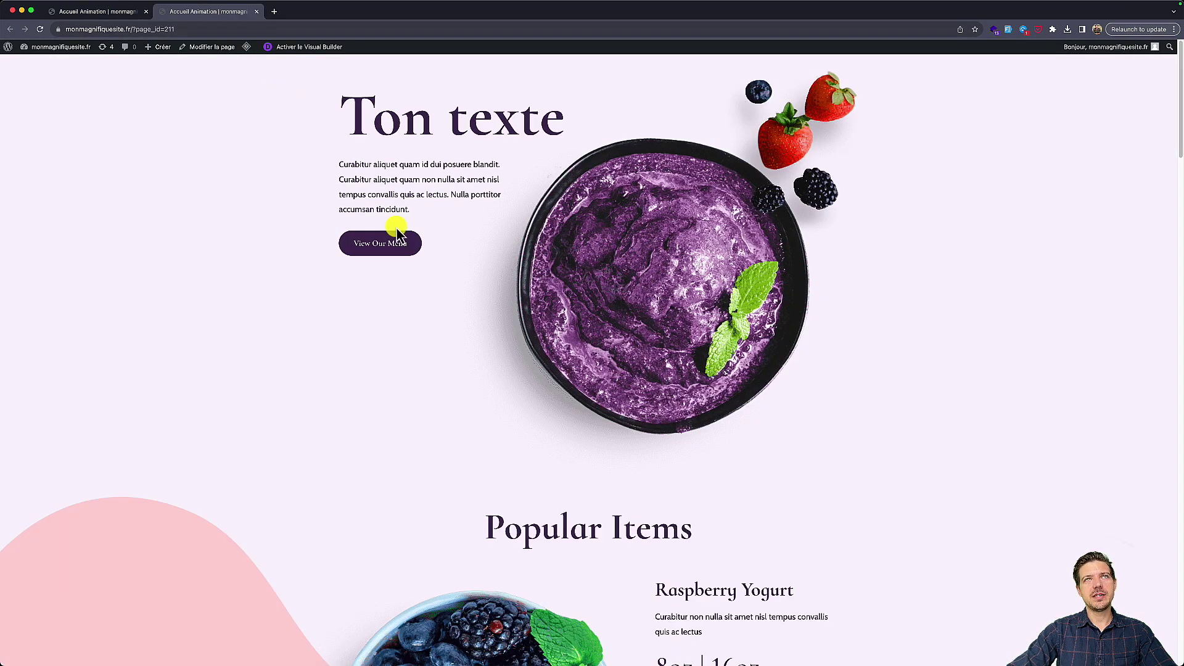
scroll(261, 244, down, 8)
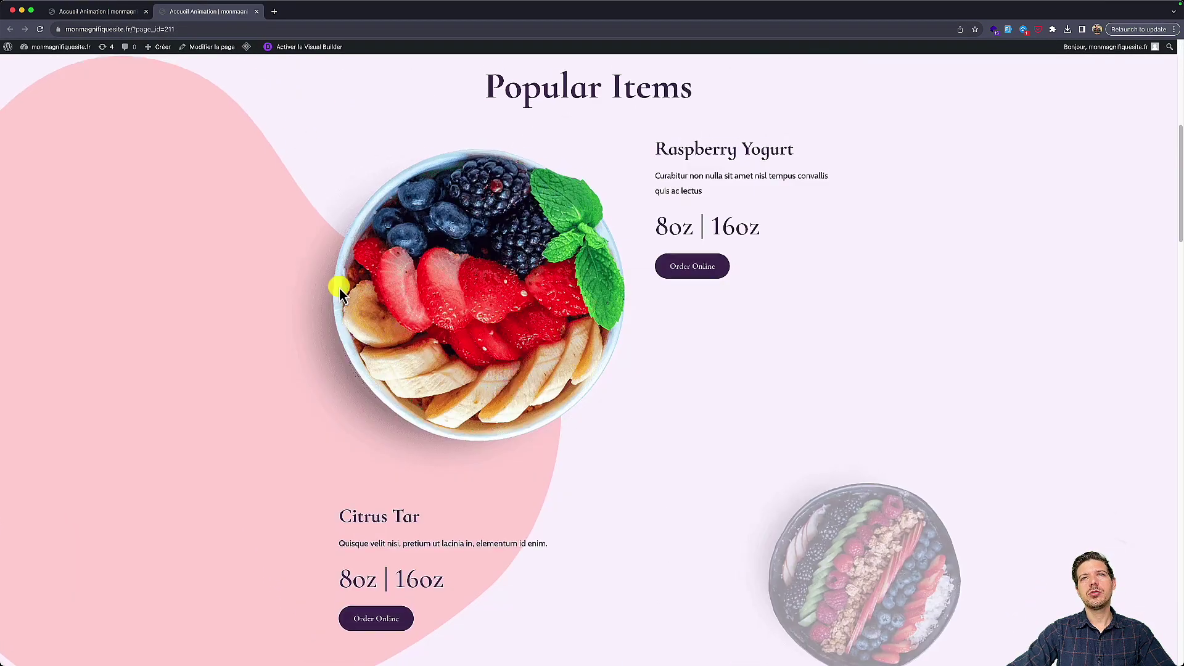
scroll(813, 491, down, 4)
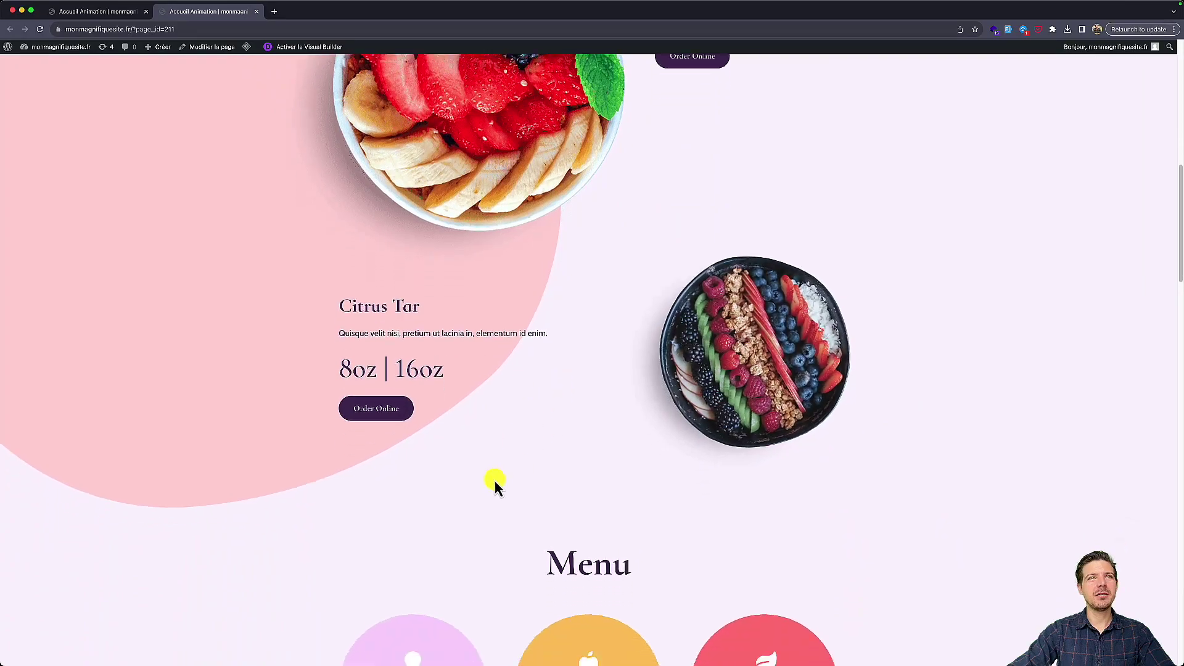
- Examine the bounce animation of the tall bowl image in the live Come Visit Us section by passing it repeatedly
scroll(478, 595, down, 12)
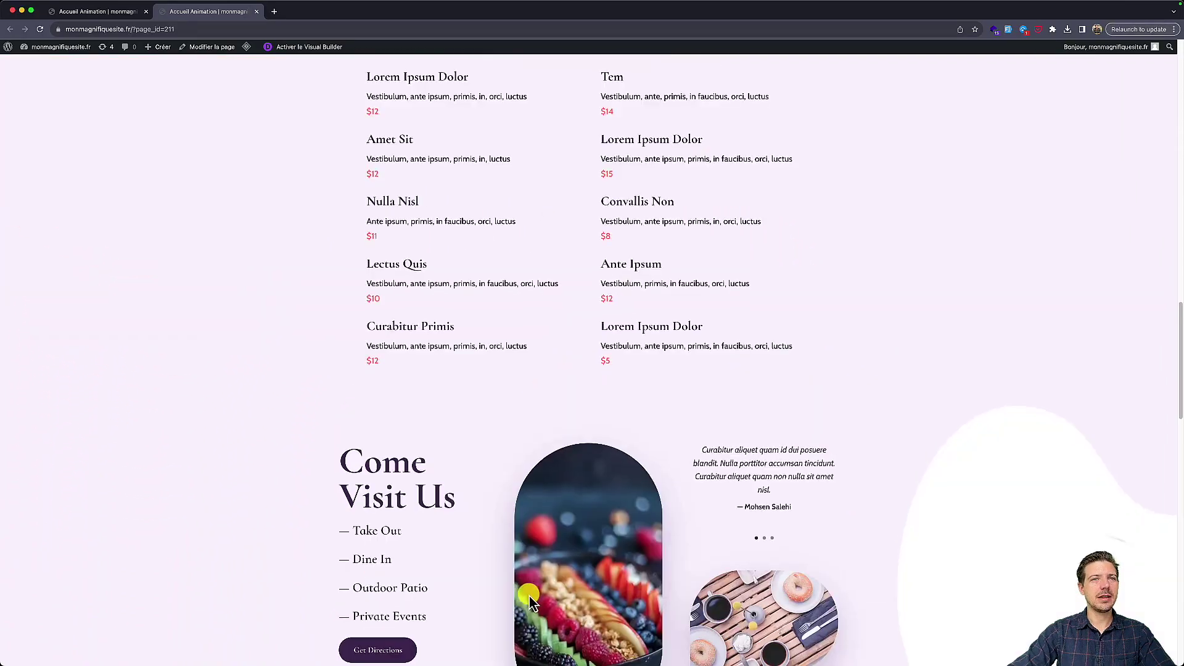
scroll(533, 599, down, 2)
scroll(533, 600, up, 14)
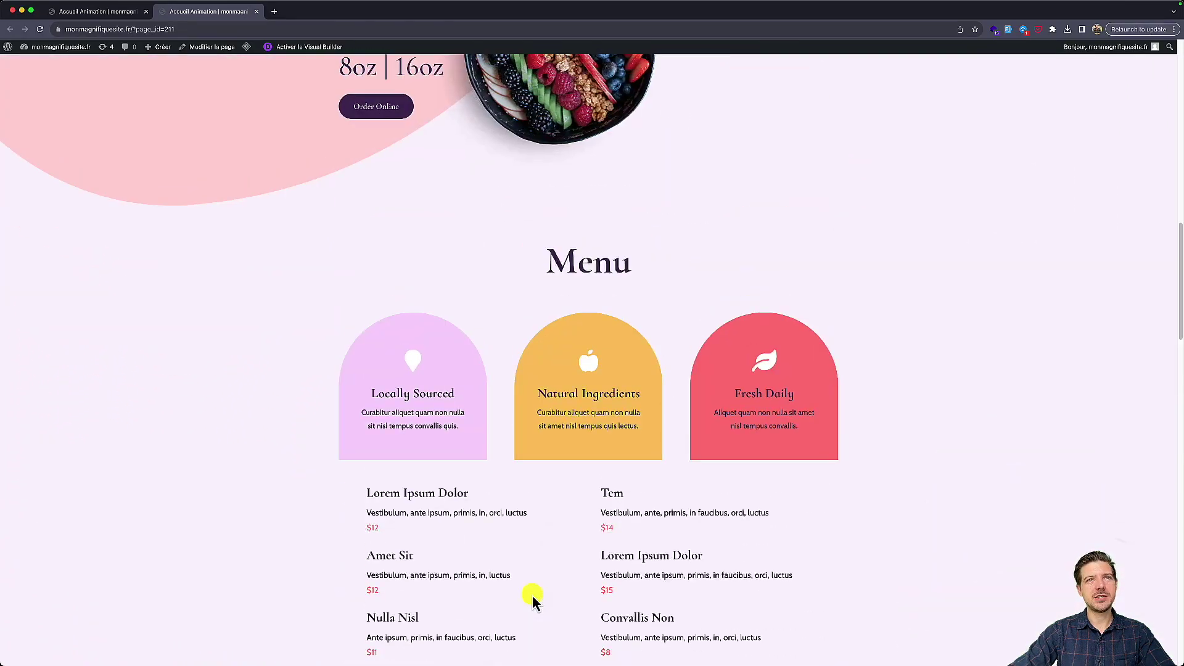
scroll(534, 602, down, 10)
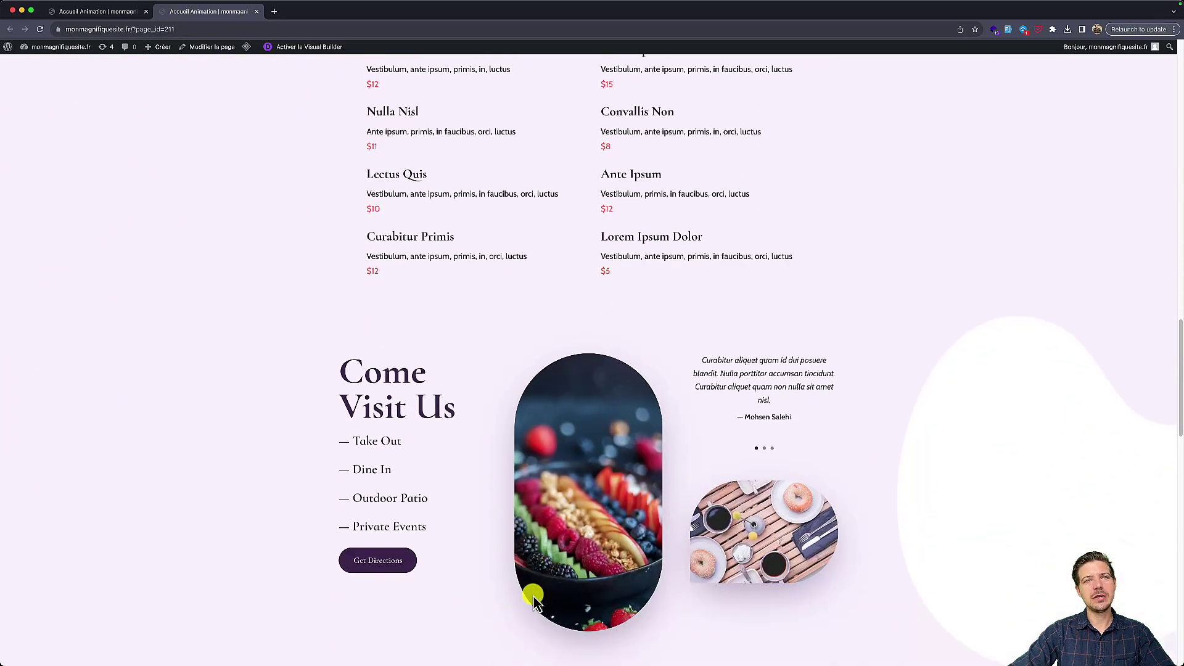
- Check the scroll blur on the live page's "Healthy can be Delicious" heading in both scrolling directions
scroll(534, 601, down, 6)
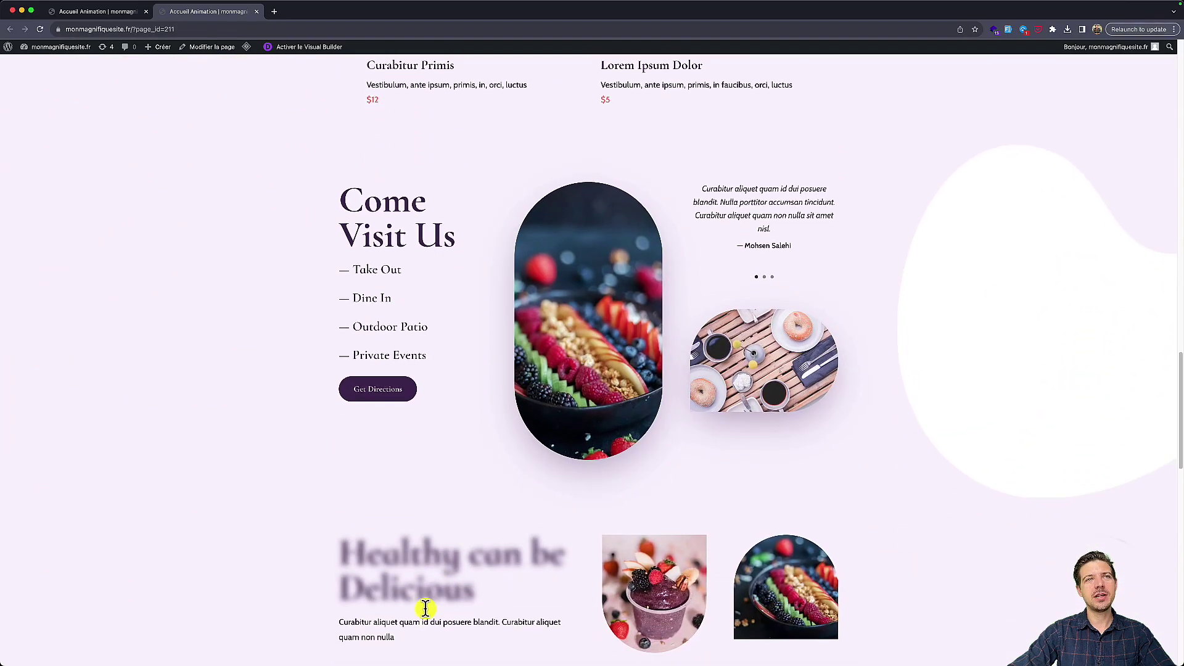
scroll(426, 605, down, 2)
scroll(426, 604, up, 5)
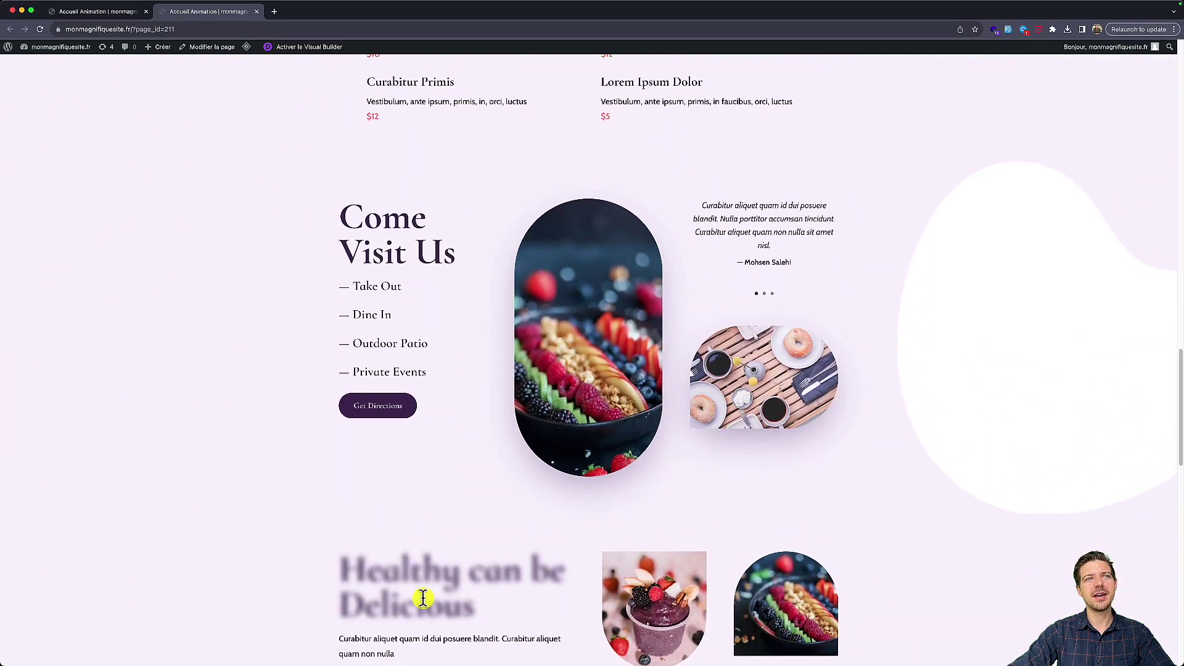
scroll(425, 604, down, 7)
- Review the circular text in the Simple Ingredients section and the rest of the live page down to the footer
scroll(401, 605, down, 5)
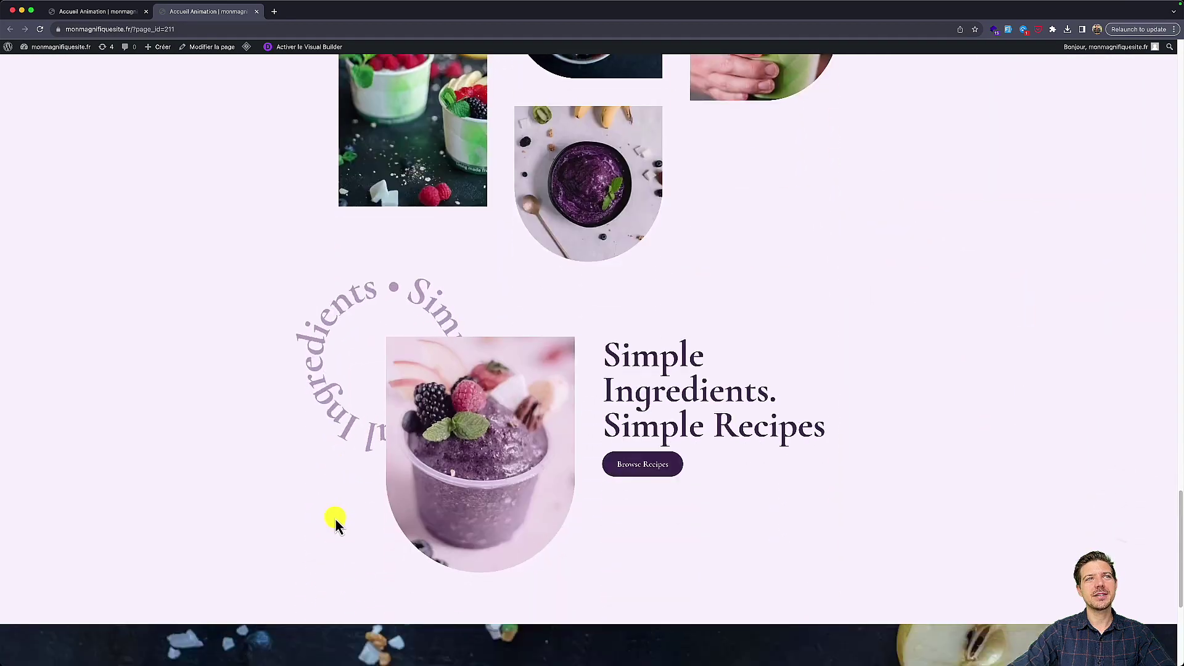
scroll(336, 520, down, 5)
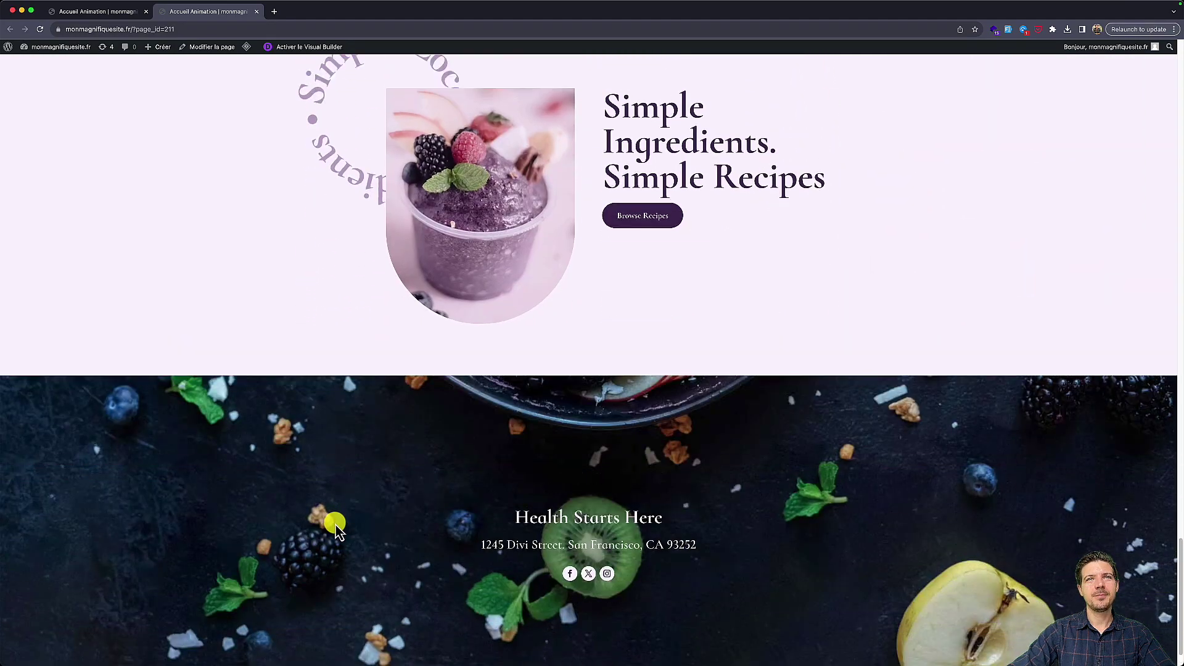
scroll(336, 524, up, 5)
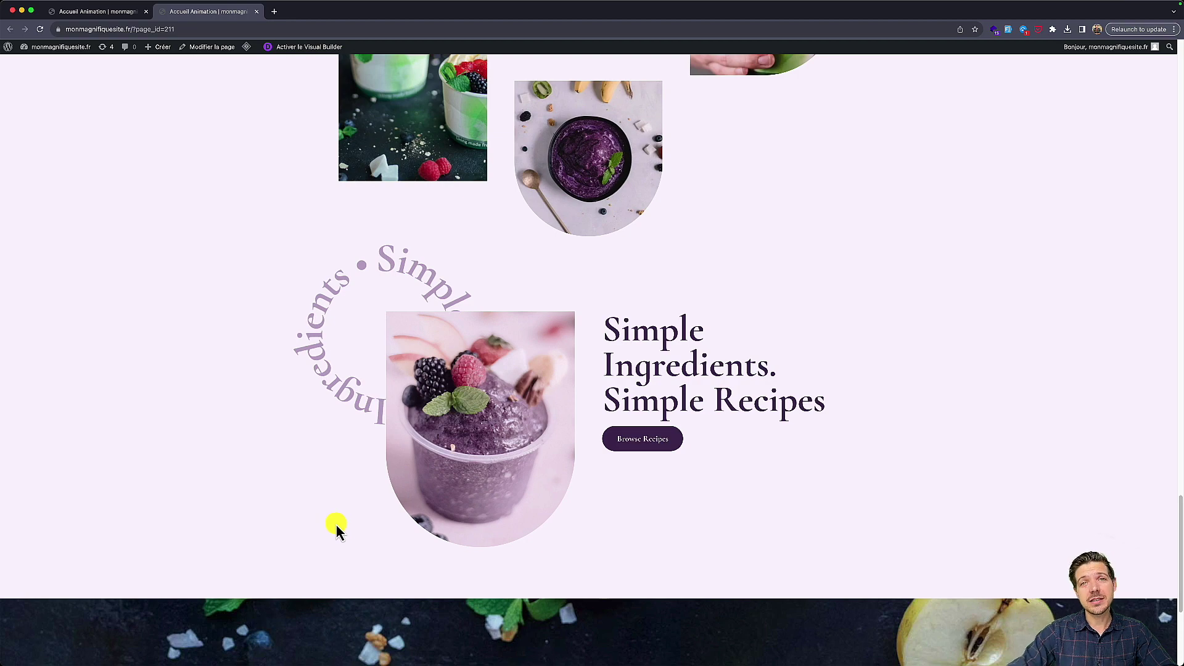
scroll(335, 523, up, 8)
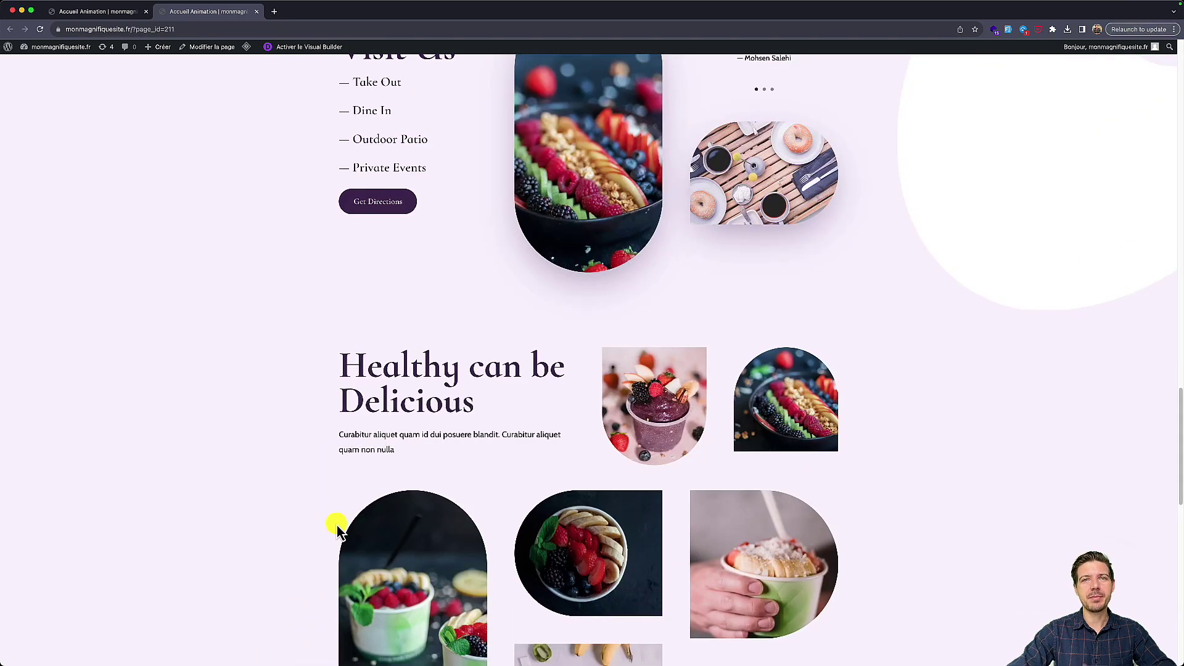